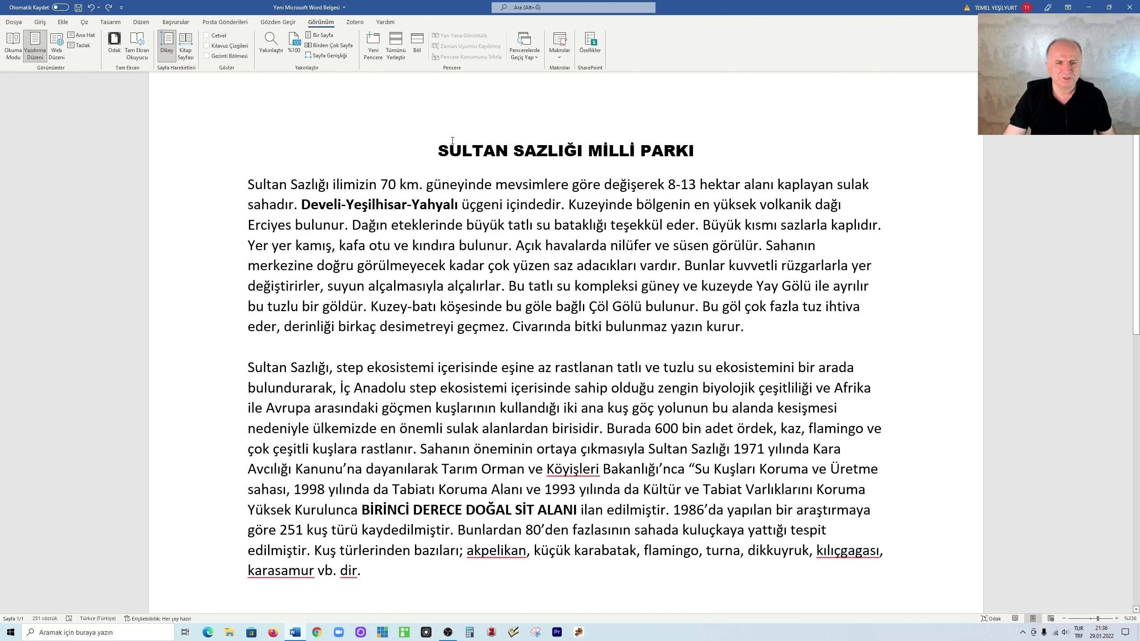
# Step: Make the SULTAN SAZLIĞI MİLLİ PARKI title 14 pt, keeping it bold and centred
pyautogui.moveTo(439, 151); pyautogui.dragTo(685, 164)
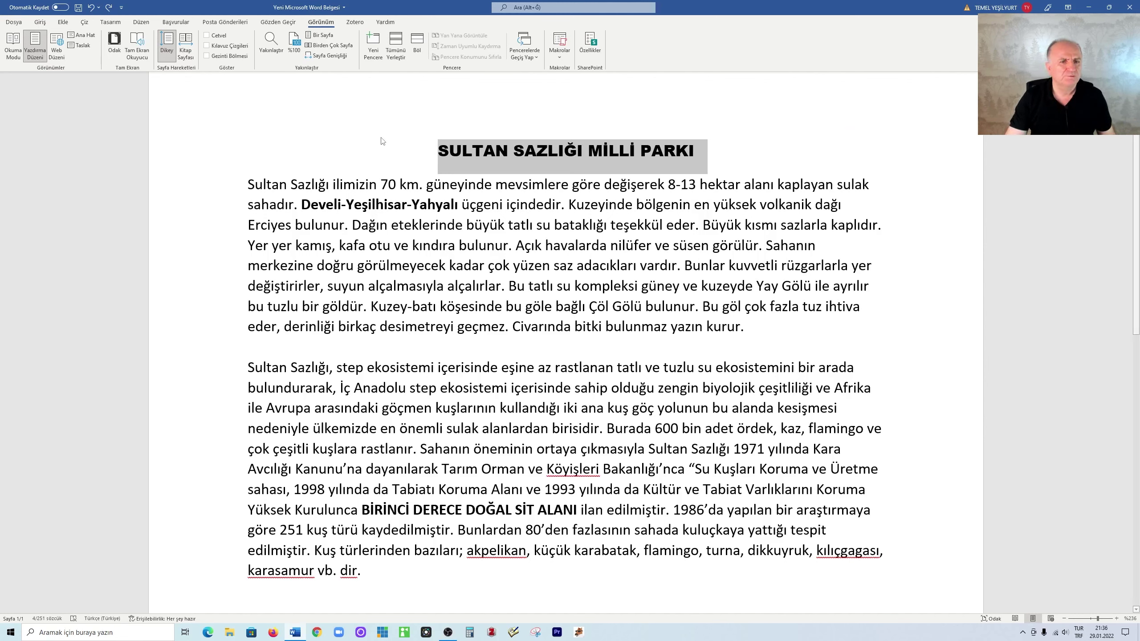
pyautogui.click(40, 21)
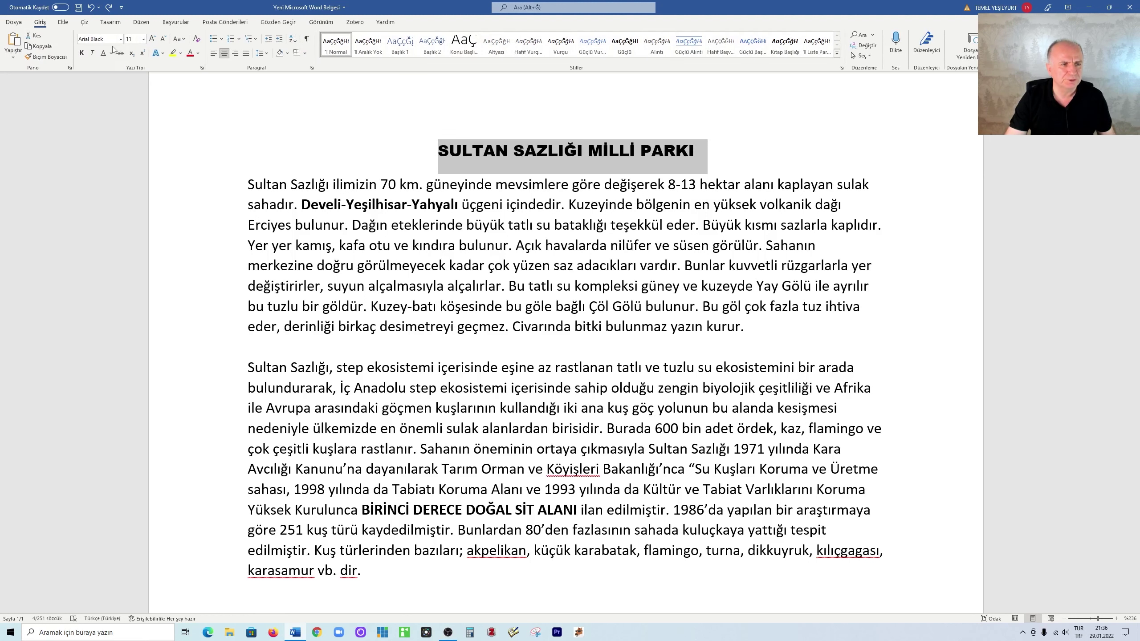
pyautogui.click(143, 39)
pyautogui.click(134, 105)
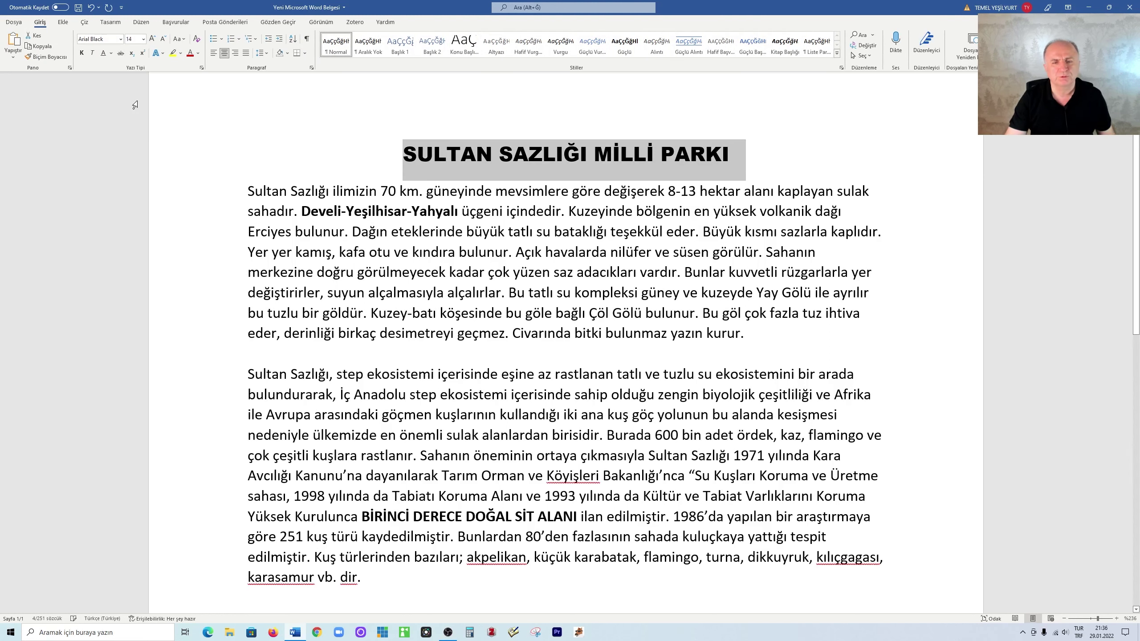
pyautogui.click(660, 154)
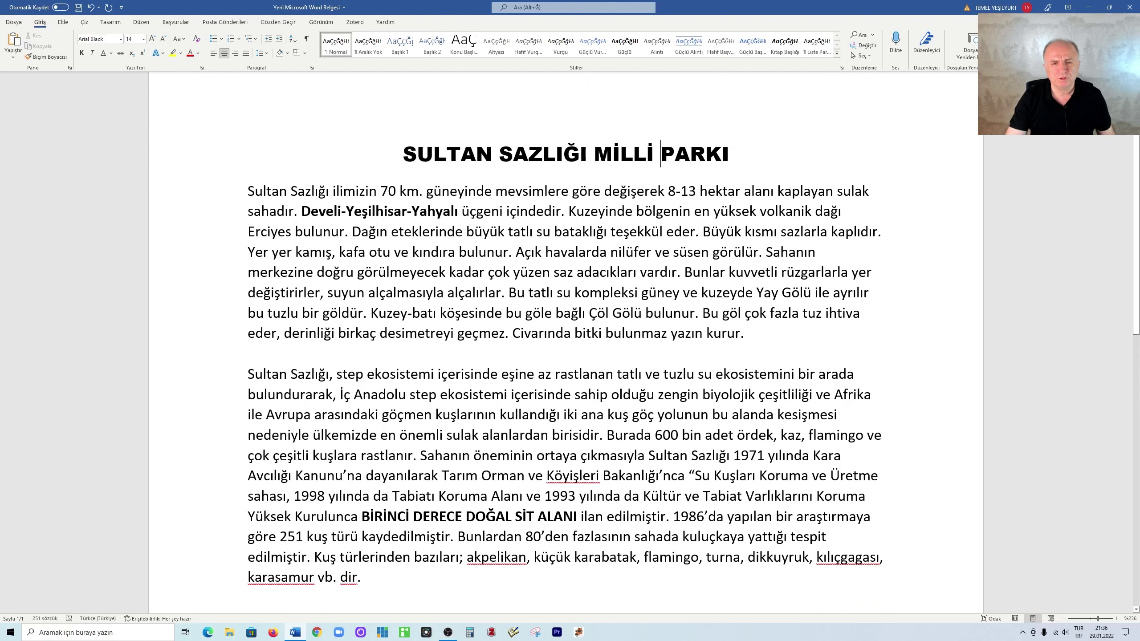
pyautogui.click(214, 53)
pyautogui.click(224, 53)
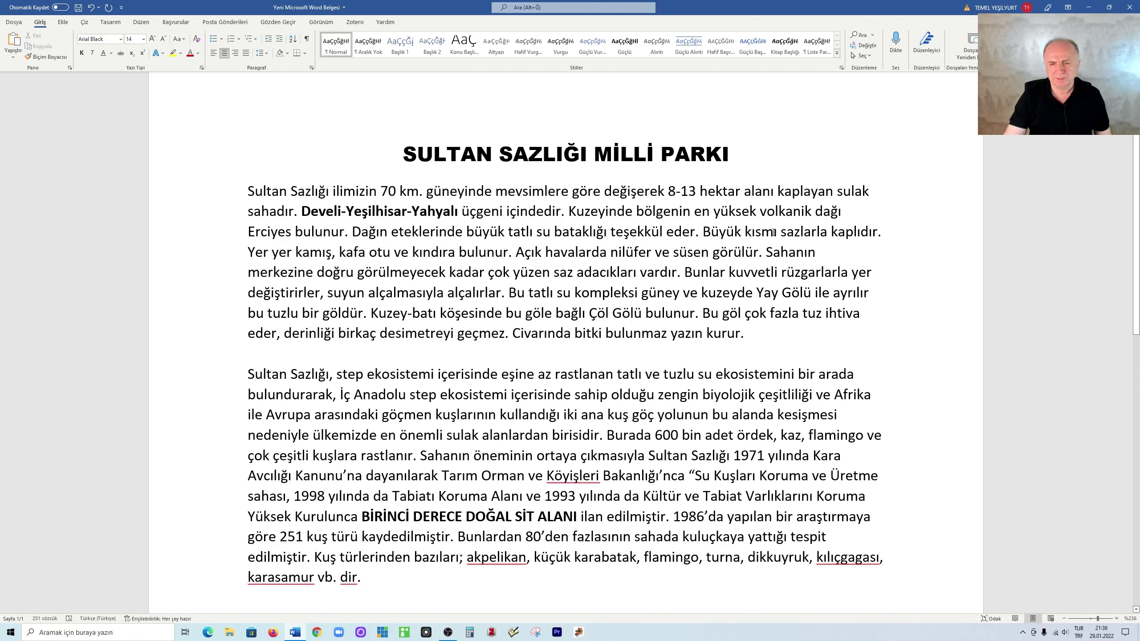
pyautogui.scroll(-1, 905, 349)
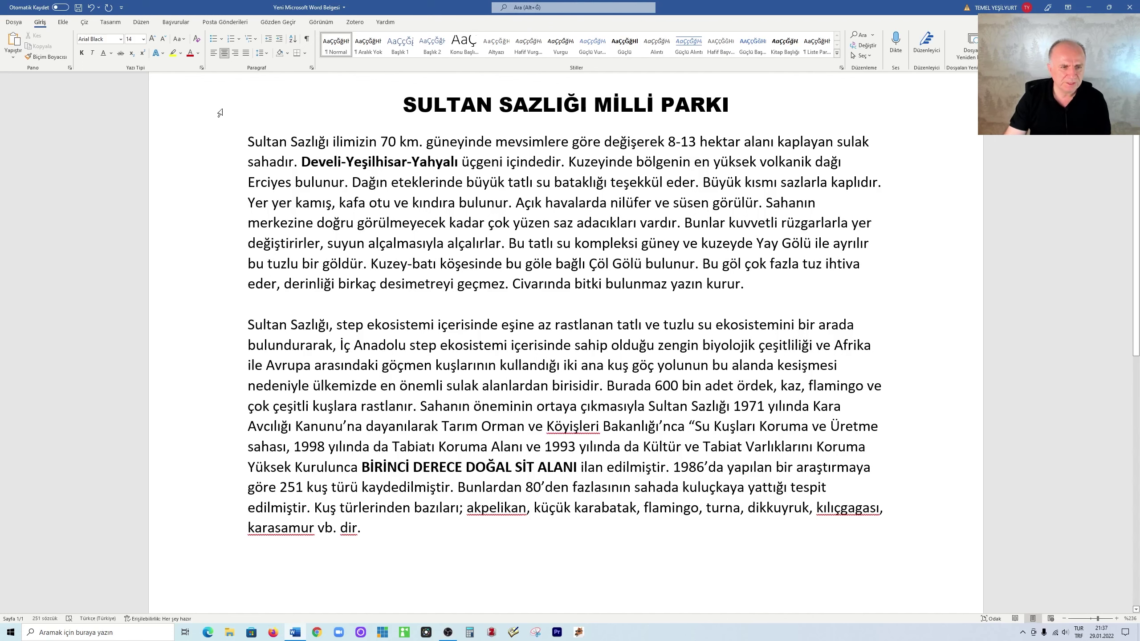
# Step: Apply Justify (Yasla) alignment to the two body paragraphs under the title
pyautogui.moveTo(246, 140); pyautogui.dragTo(869, 532)
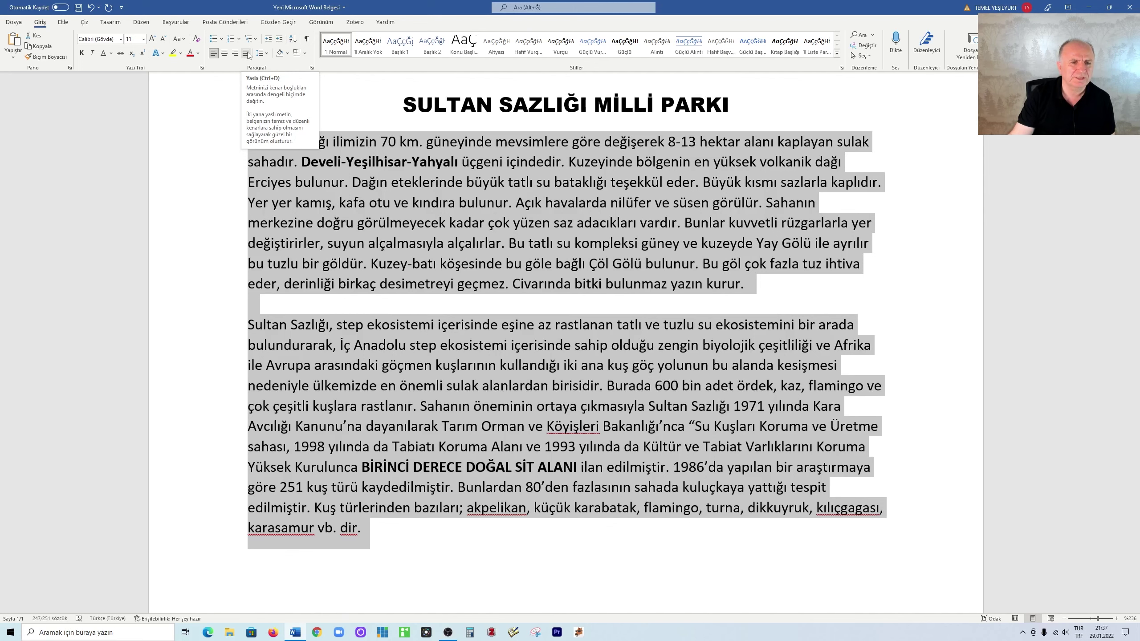
pyautogui.click(246, 54)
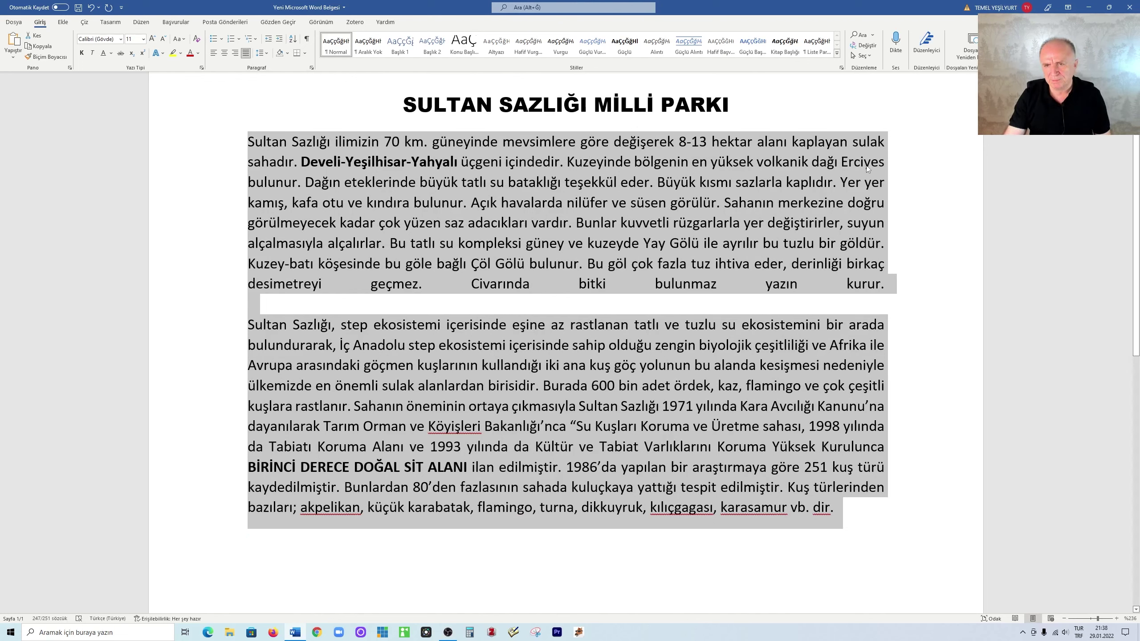
pyautogui.click(929, 364)
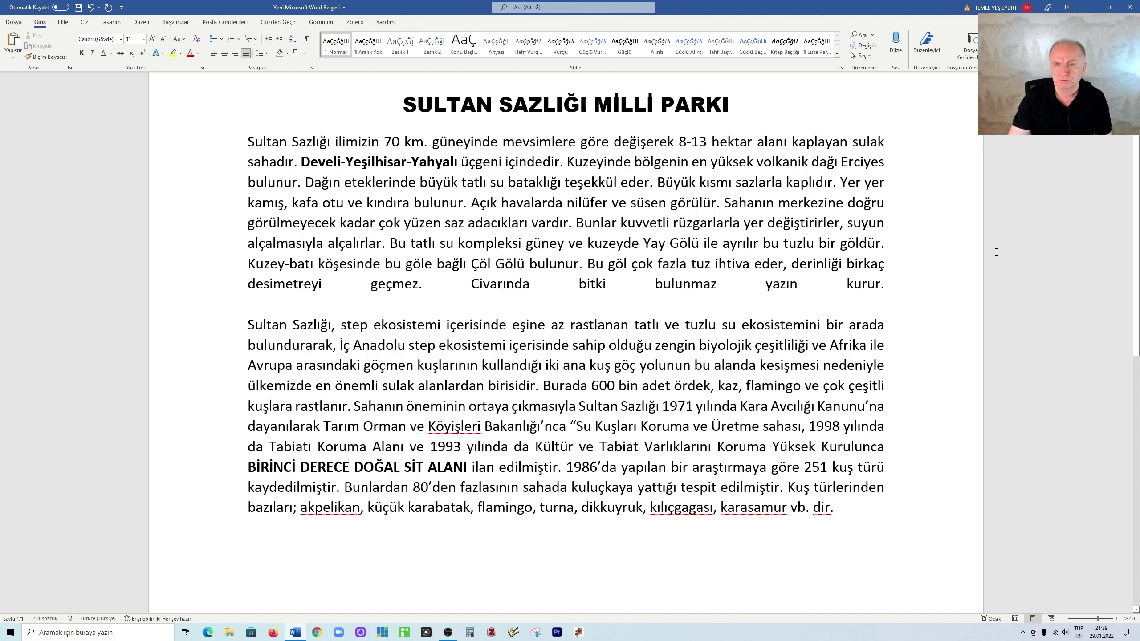
# Step: Set Heceleme to Otomatik on the Düzen tab so line-end words hyphenate
pyautogui.click(141, 23)
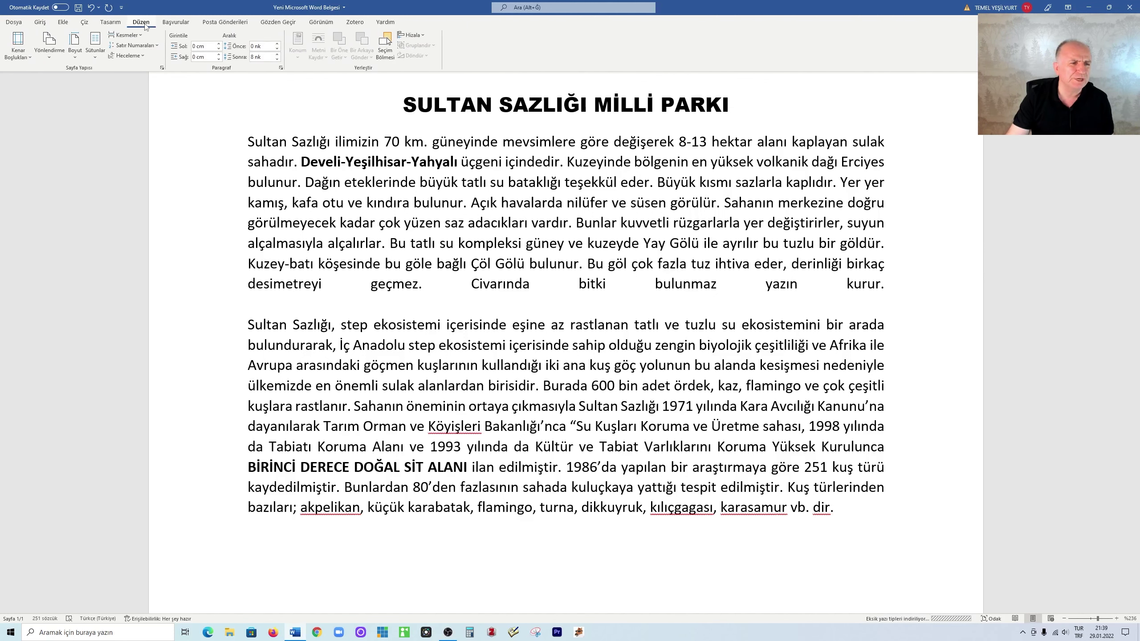
pyautogui.click(143, 56)
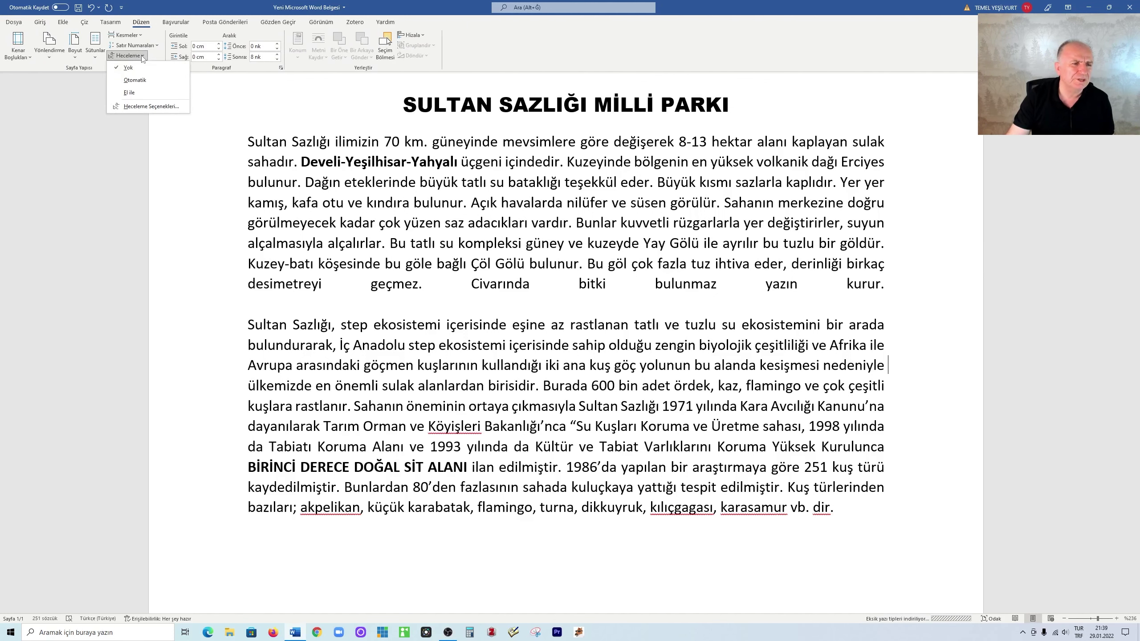
pyautogui.click(144, 84)
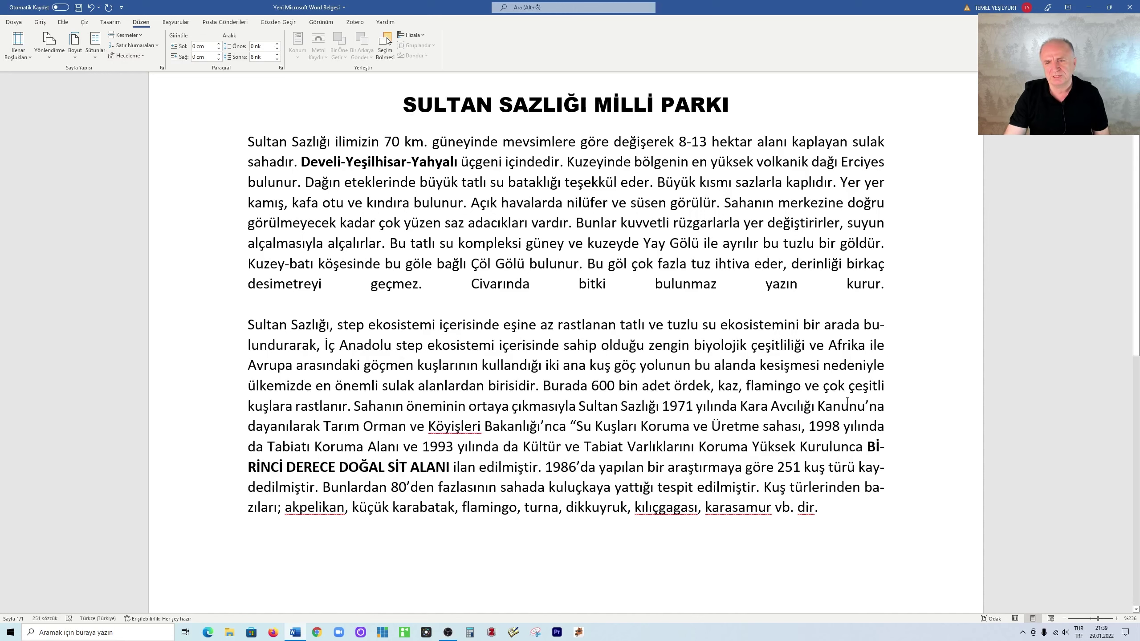
pyautogui.moveTo(247, 141); pyautogui.dragTo(825, 517)
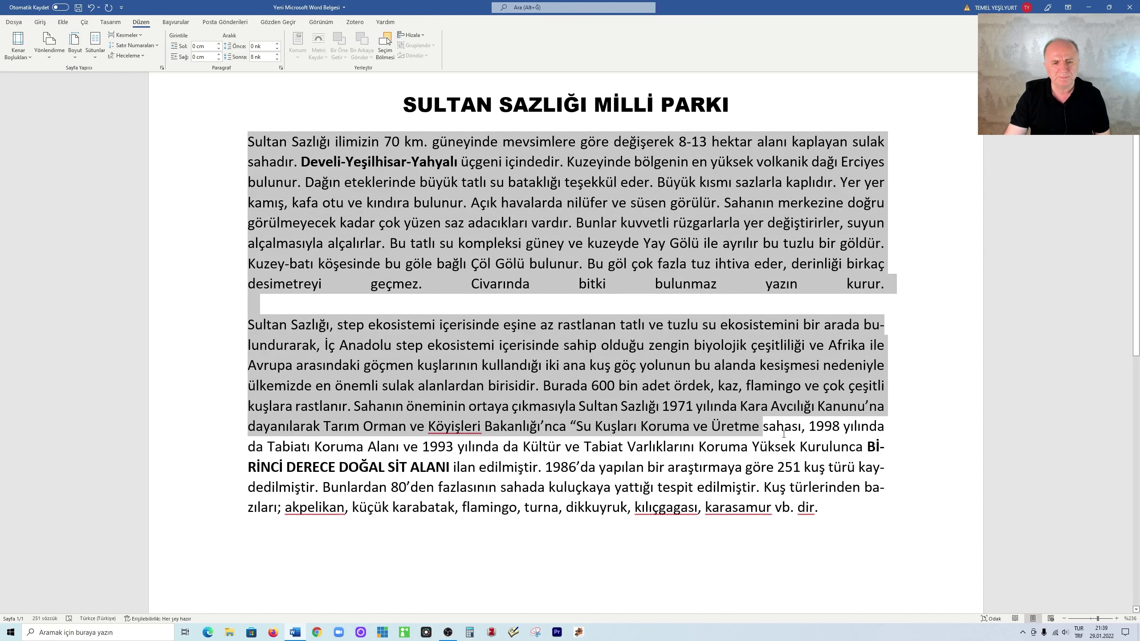
pyautogui.click(143, 55)
pyautogui.click(135, 86)
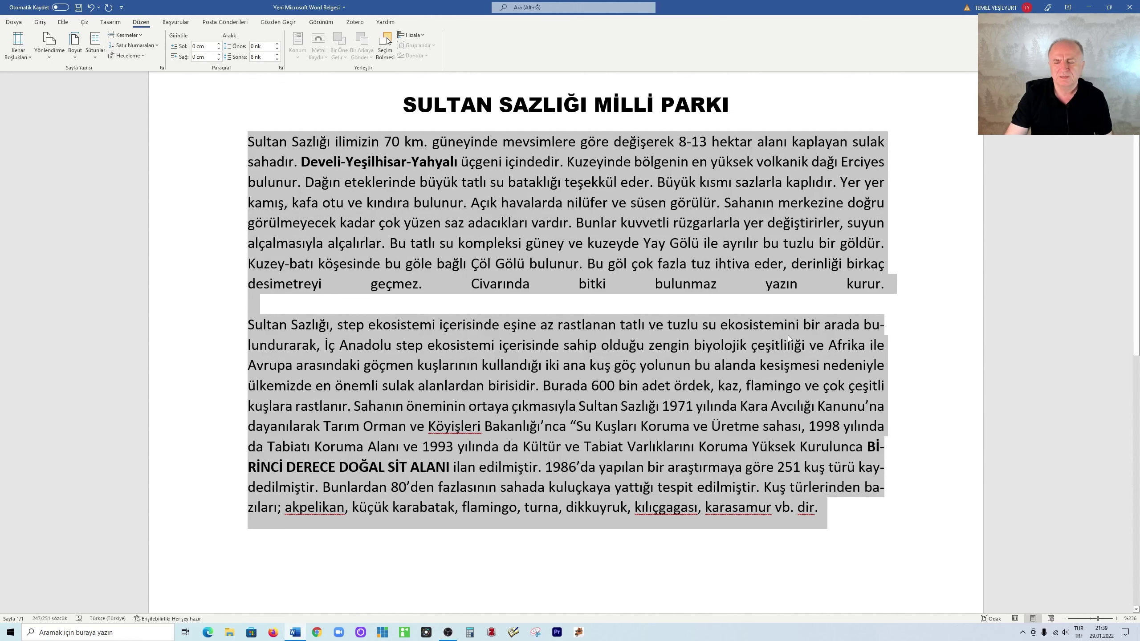
pyautogui.click(778, 326)
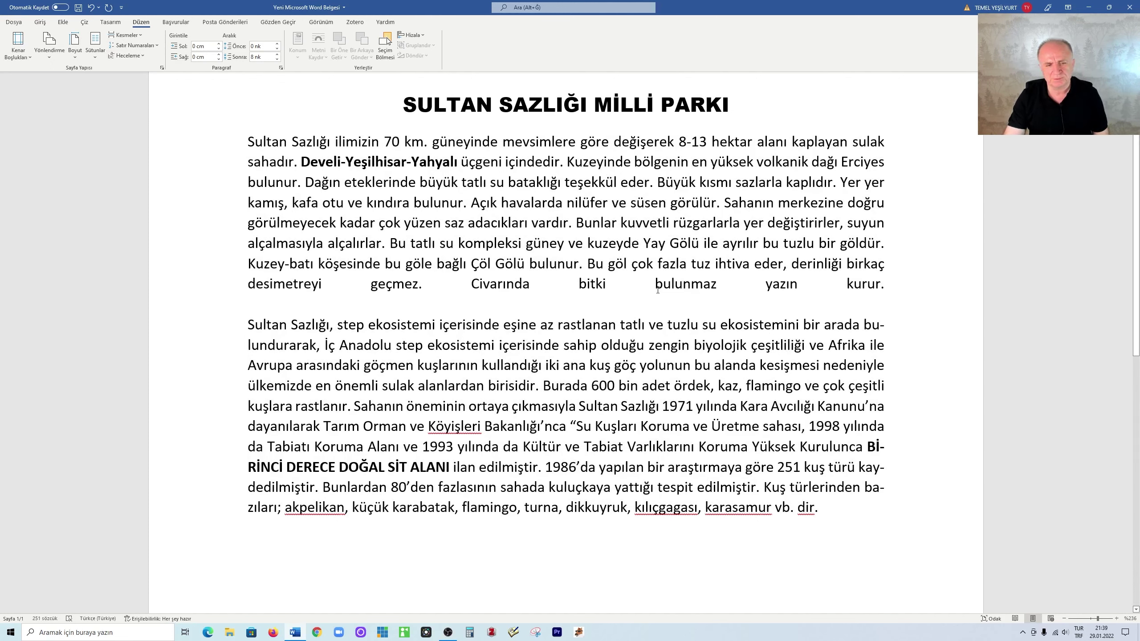
pyautogui.click(881, 296)
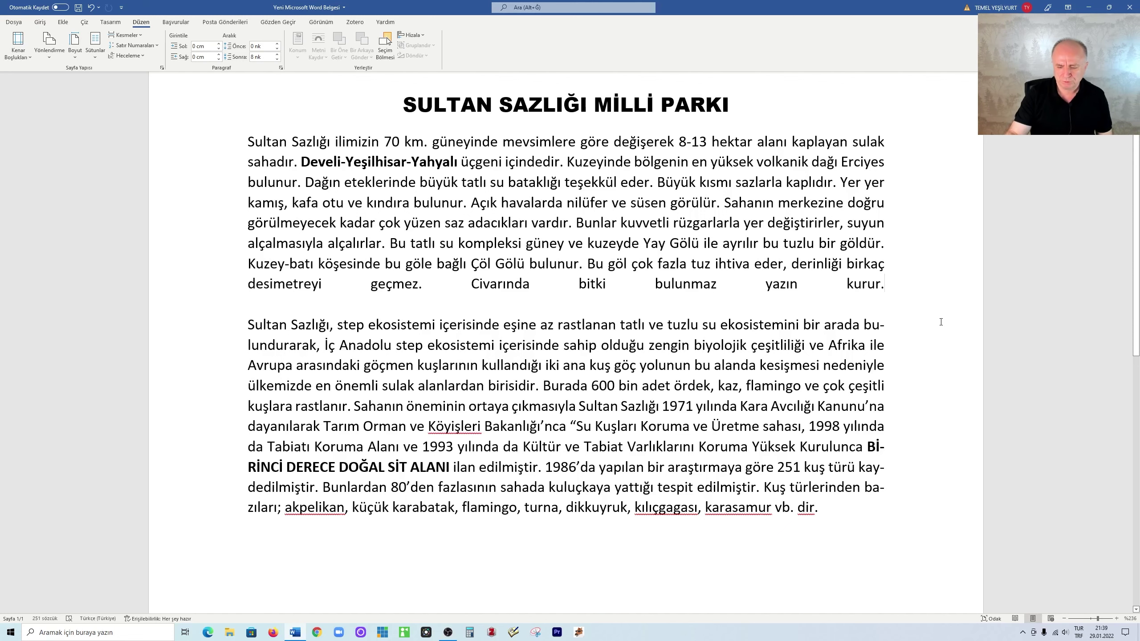
# Step: Add a paragraph break after 'kurur.' and delete the two empty lines between the paragraphs
pyautogui.press('Return')
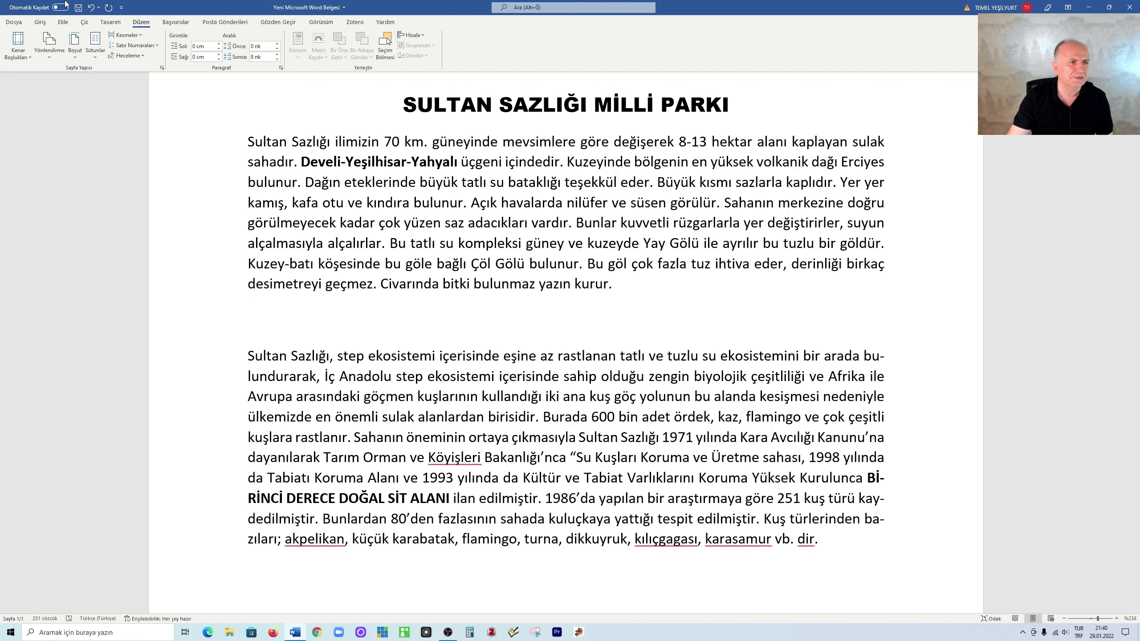
pyautogui.click(91, 7)
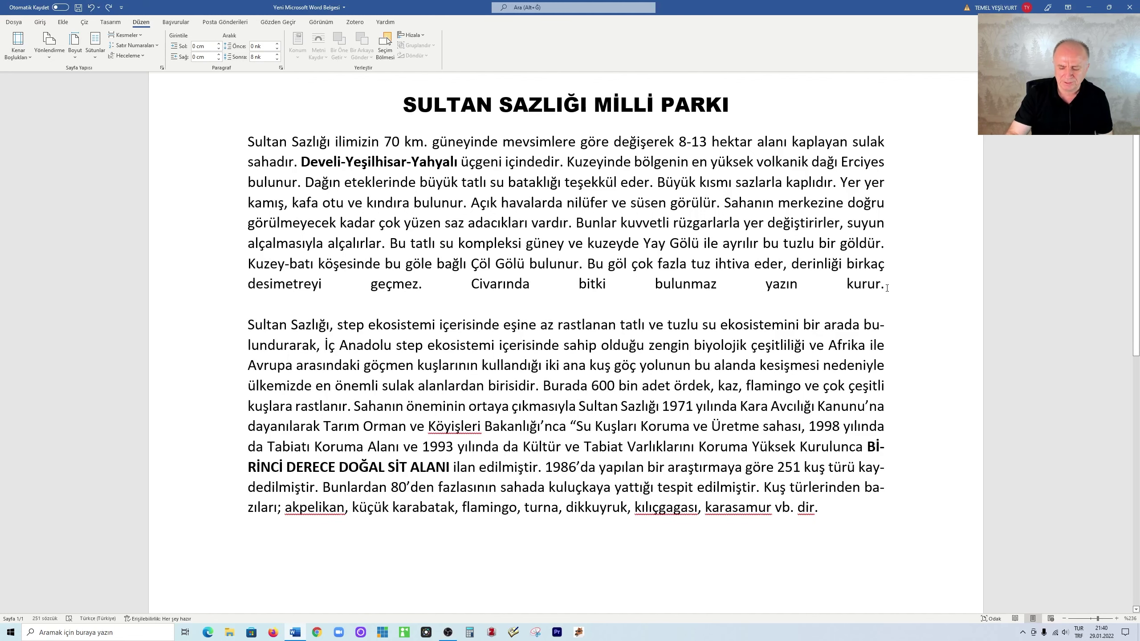
pyautogui.press('Return')
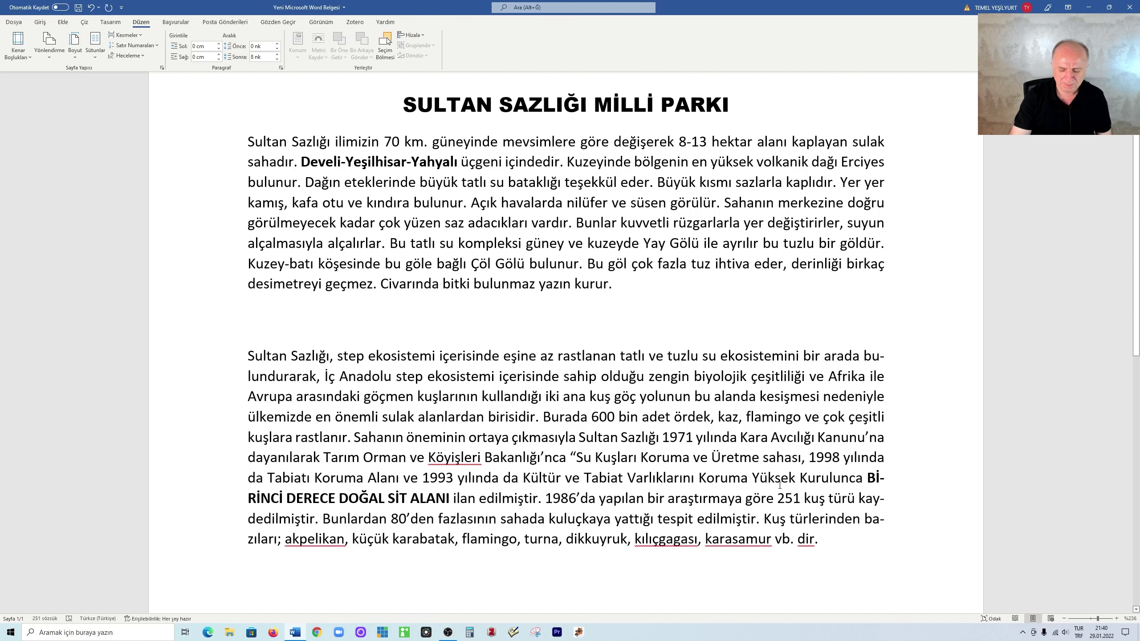
pyautogui.press('BackSpace')
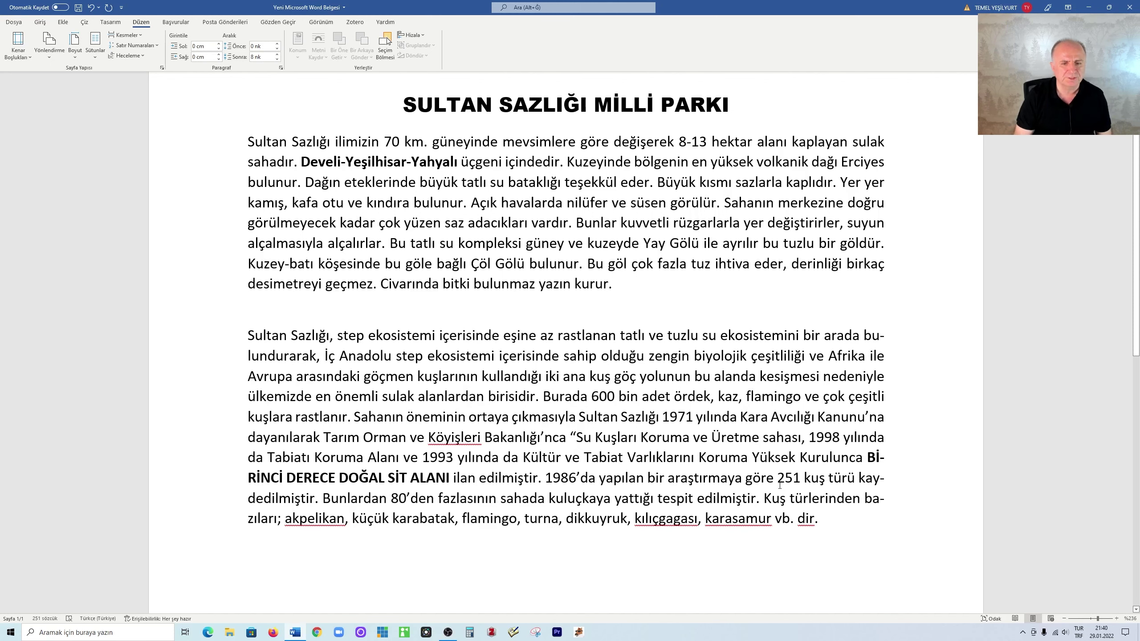
pyautogui.press('BackSpace')
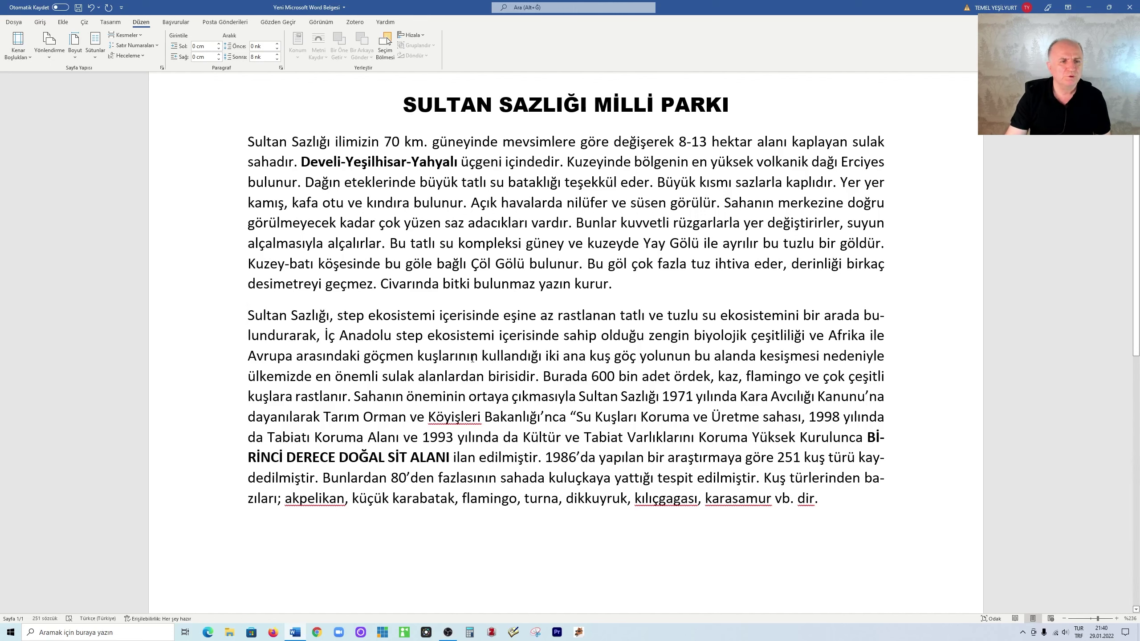
# Step: Give both body paragraphs justified alignment and a 1 cm left indent in the Paragraph dialog
pyautogui.moveTo(255, 144); pyautogui.dragTo(831, 507)
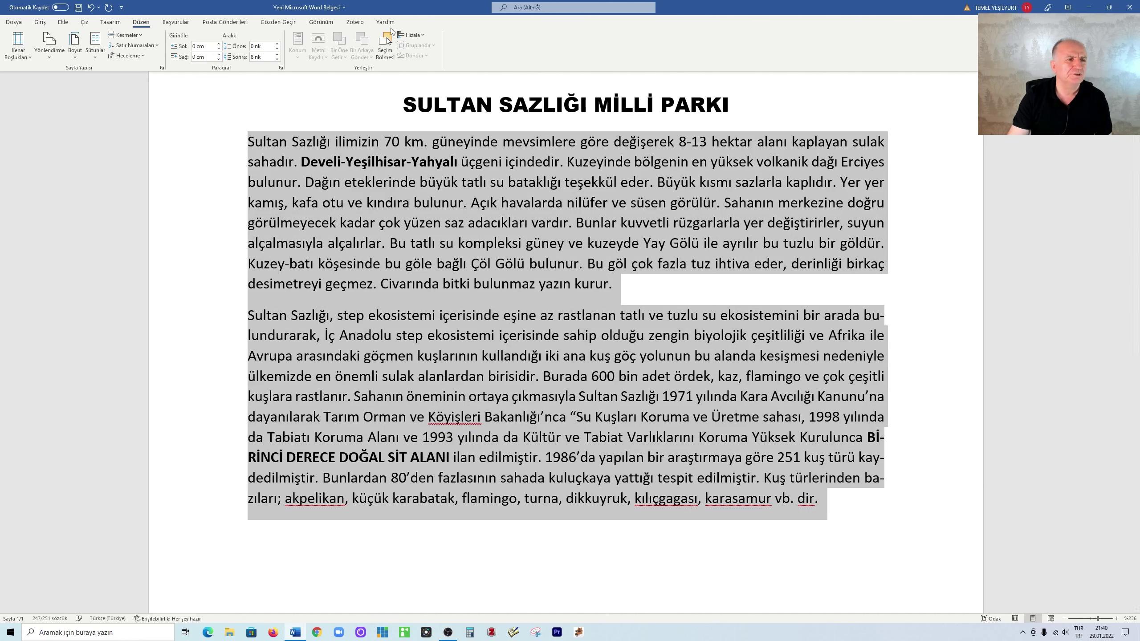
pyautogui.click(280, 68)
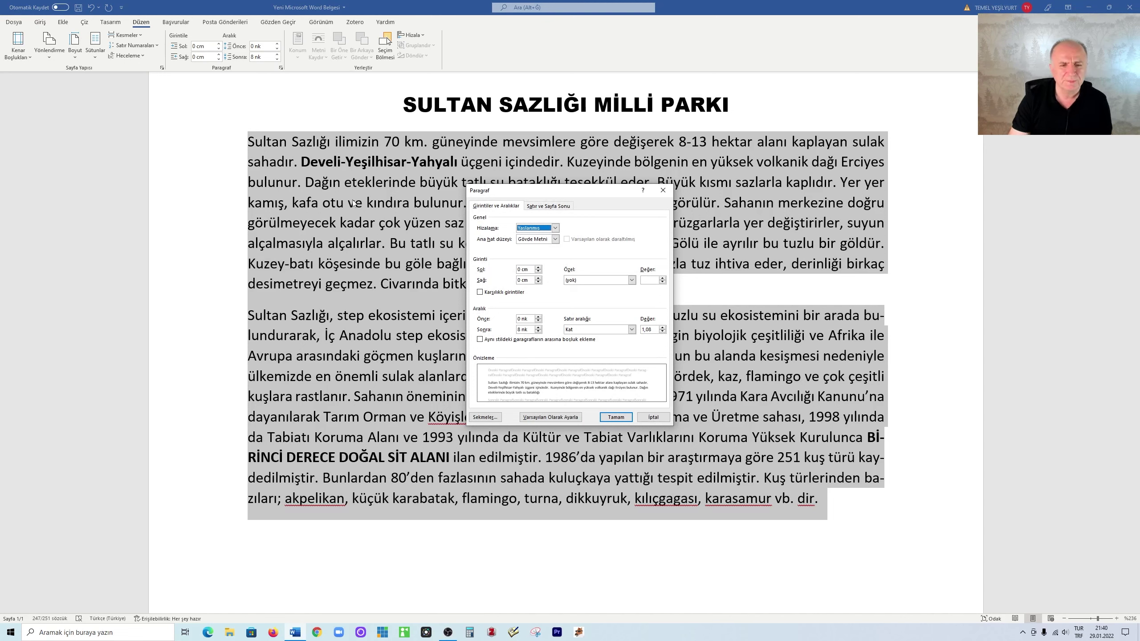
pyautogui.click(555, 228)
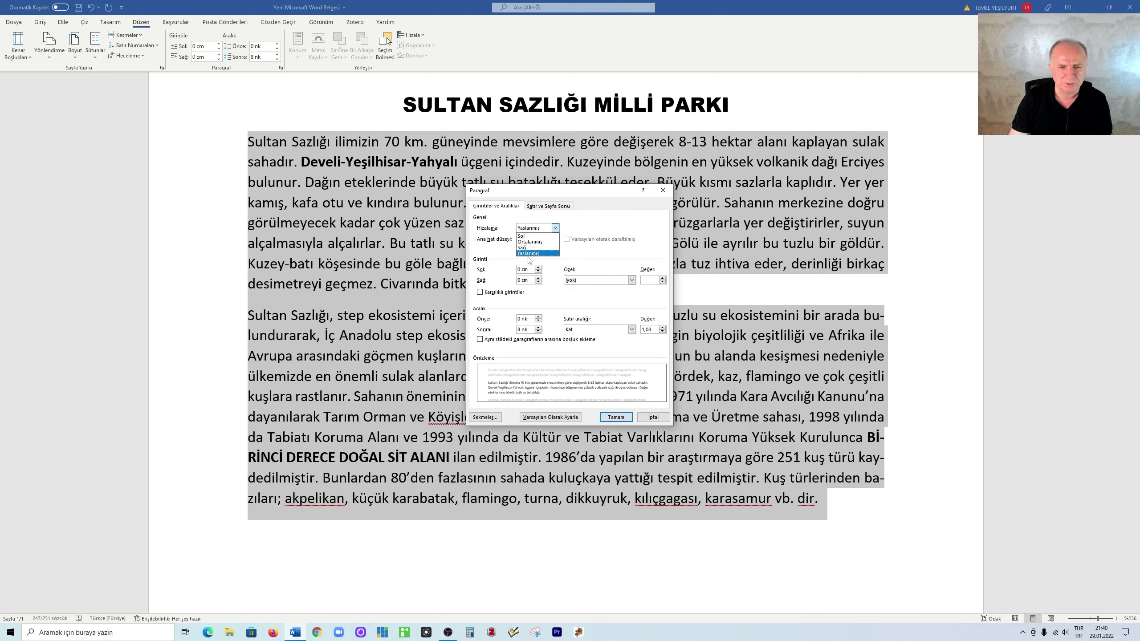
pyautogui.click(528, 254)
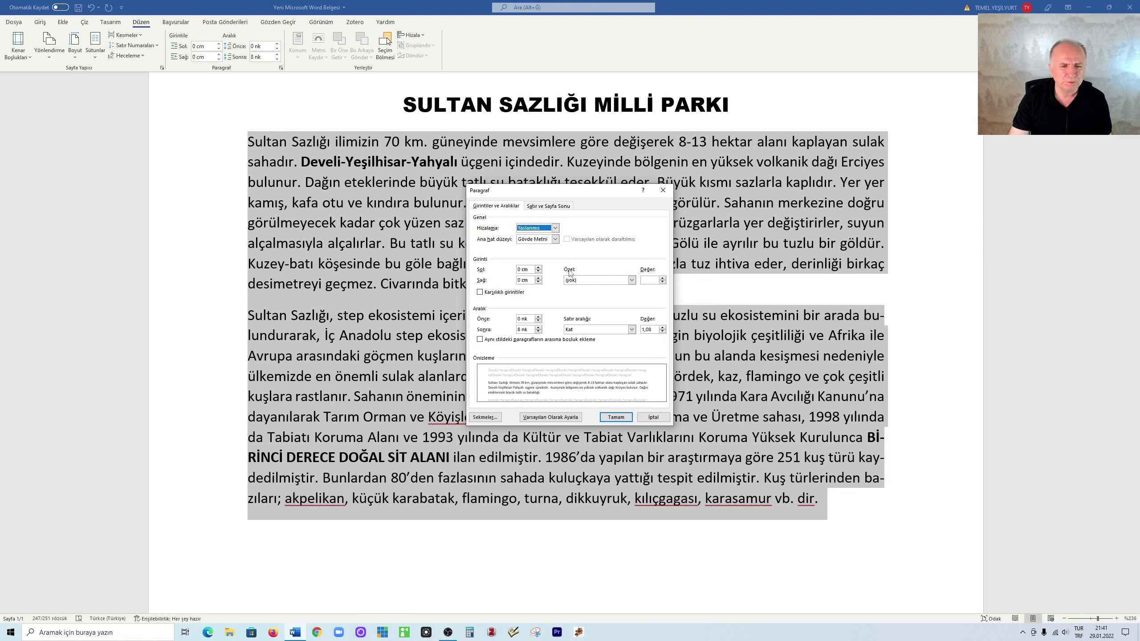
pyautogui.click(537, 267)
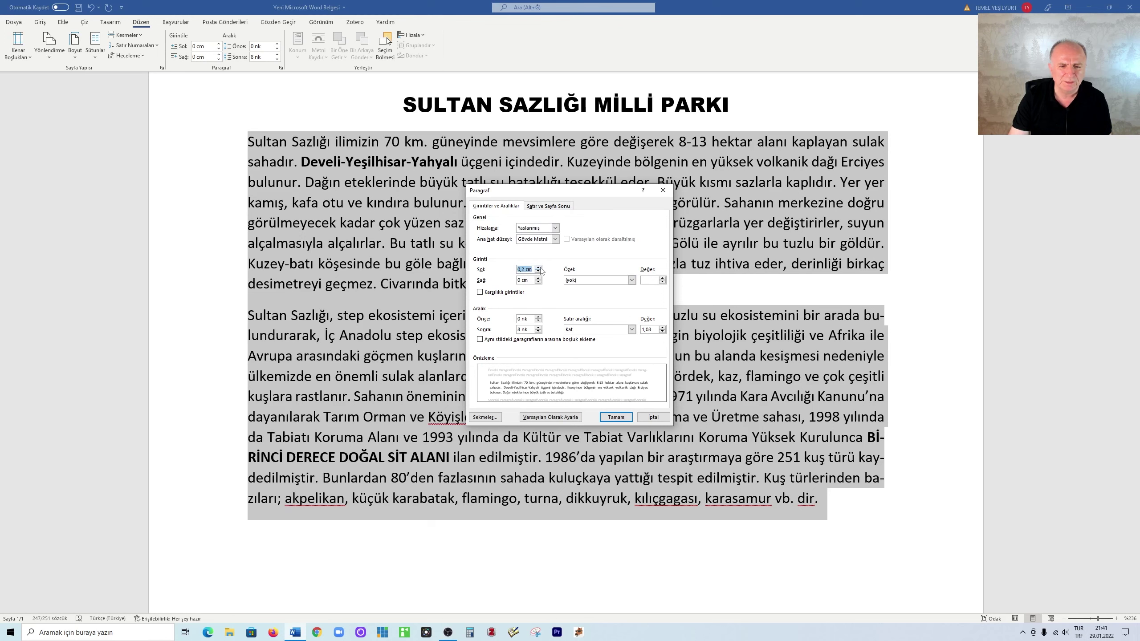
pyautogui.click(538, 268)
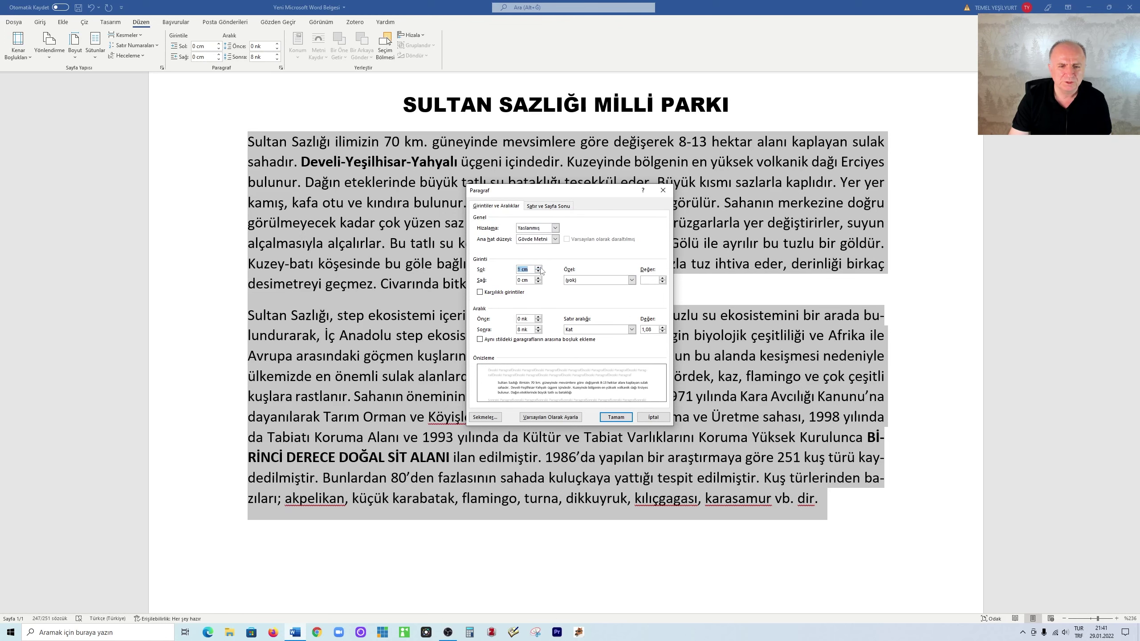
pyautogui.click(615, 417)
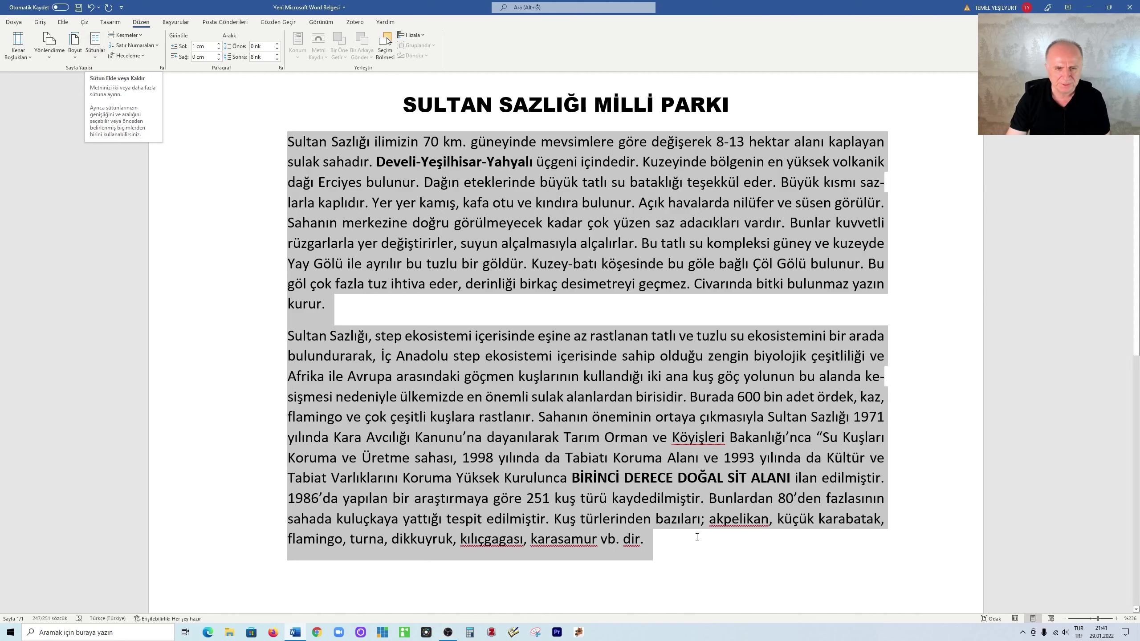
# Step: Undo the 1 cm left indent, then try a 0,5 cm mirror indent and undo it too
pyautogui.click(91, 7)
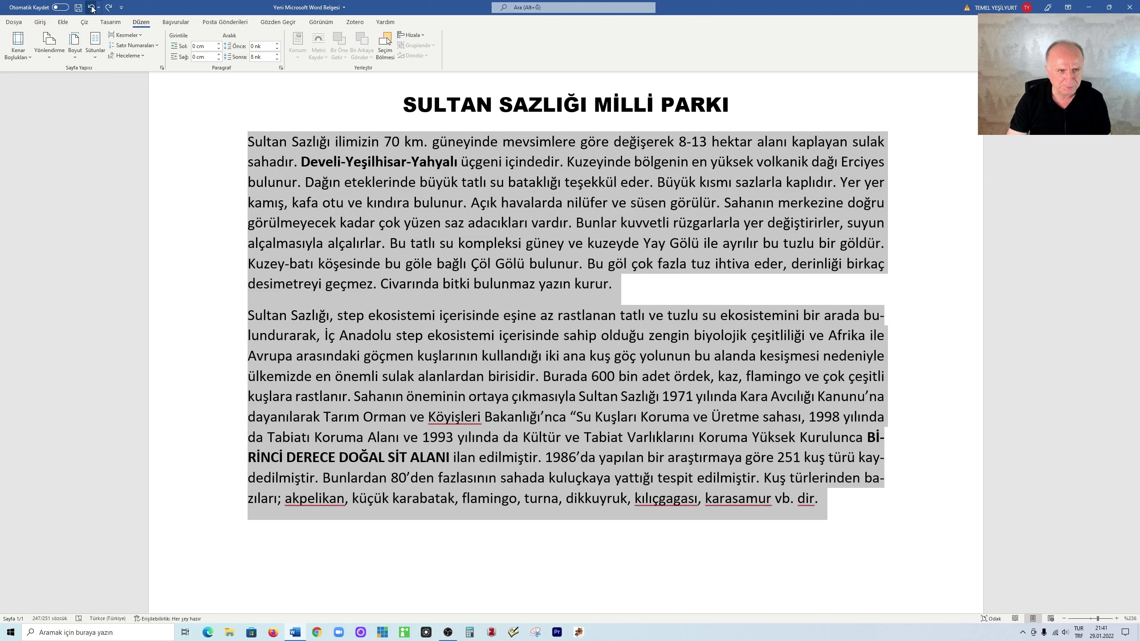
pyautogui.click(281, 68)
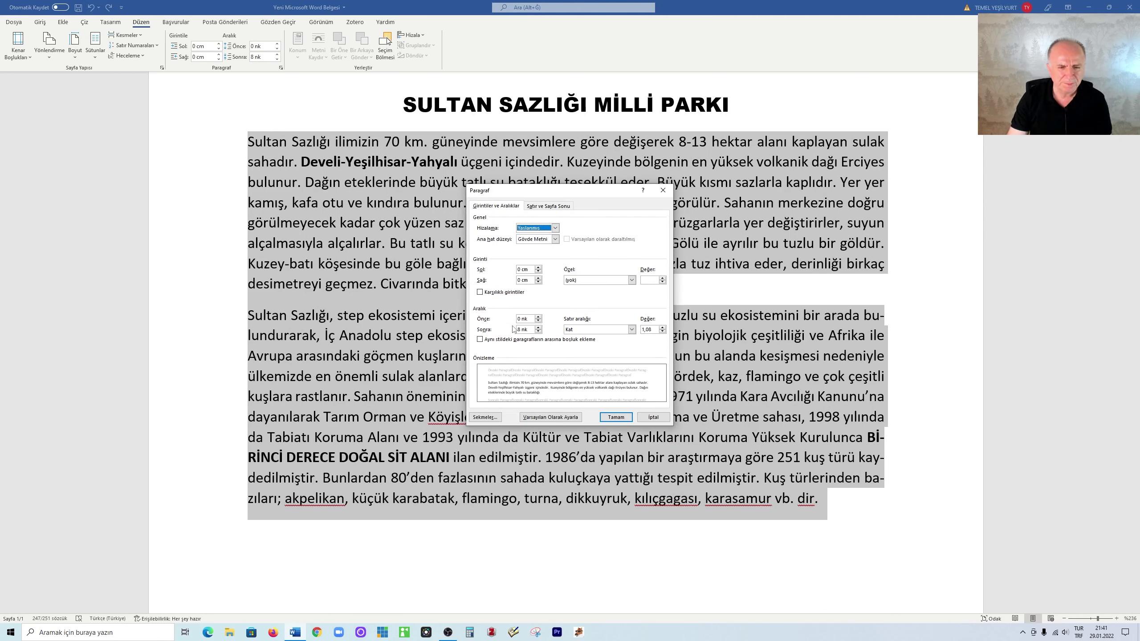
pyautogui.click(480, 291)
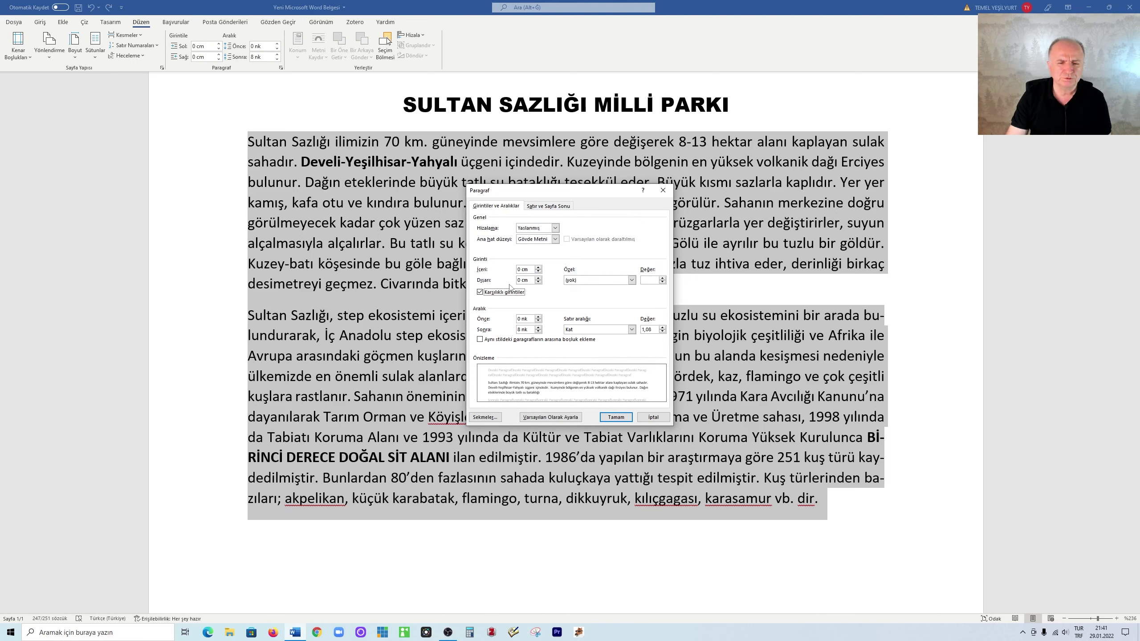
pyautogui.click(538, 267)
pyautogui.click(538, 267)
pyautogui.click(538, 268)
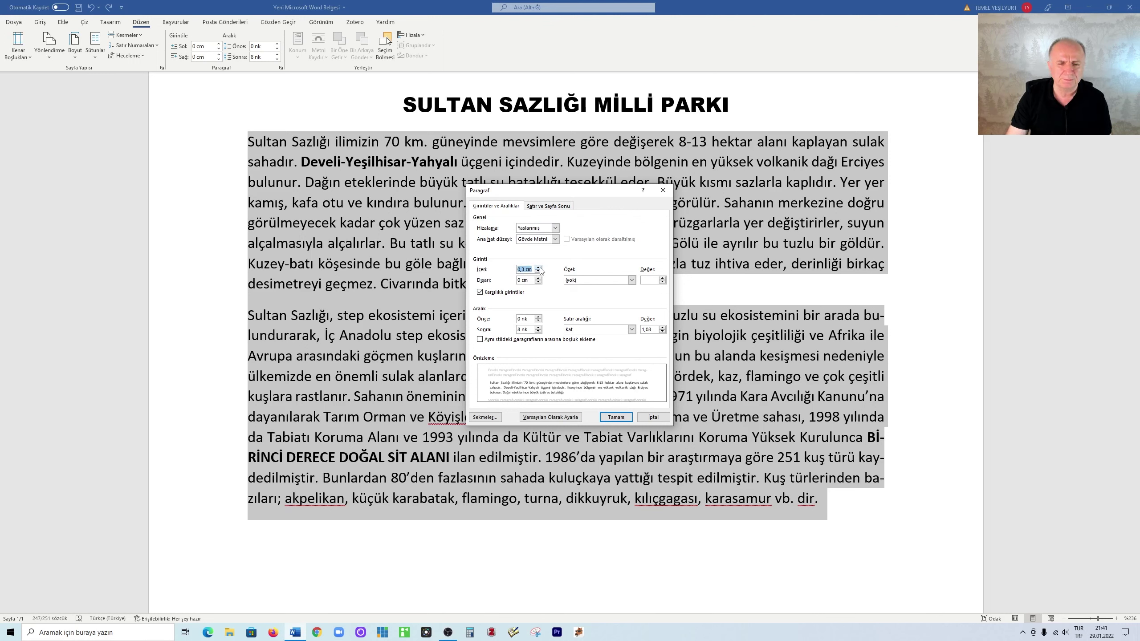
pyautogui.click(538, 267)
pyautogui.click(537, 267)
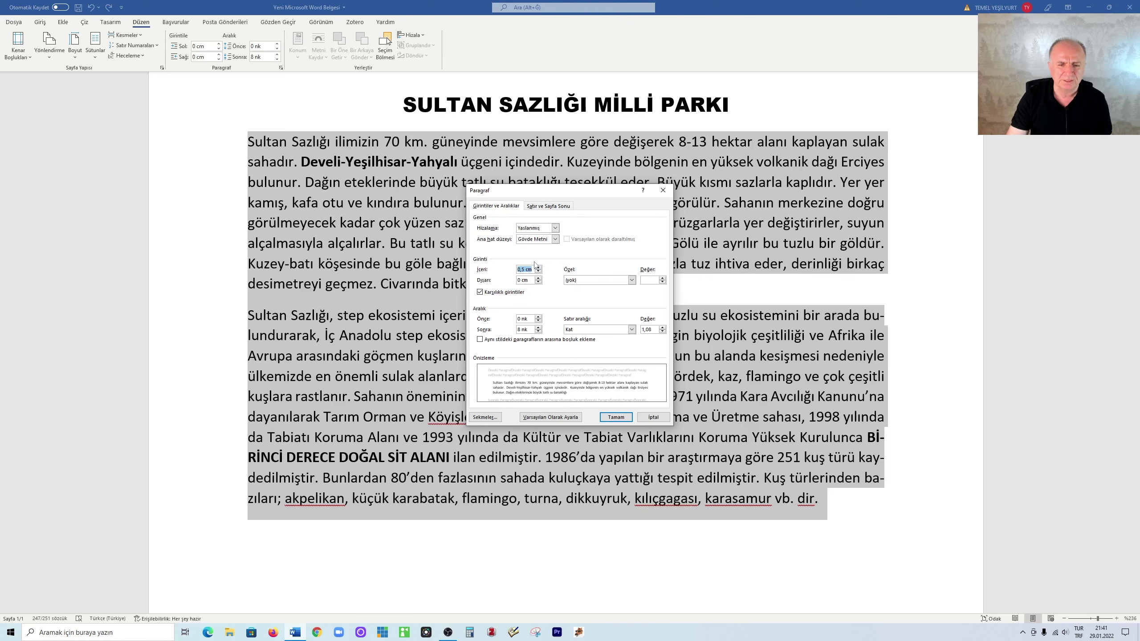
pyautogui.click(615, 417)
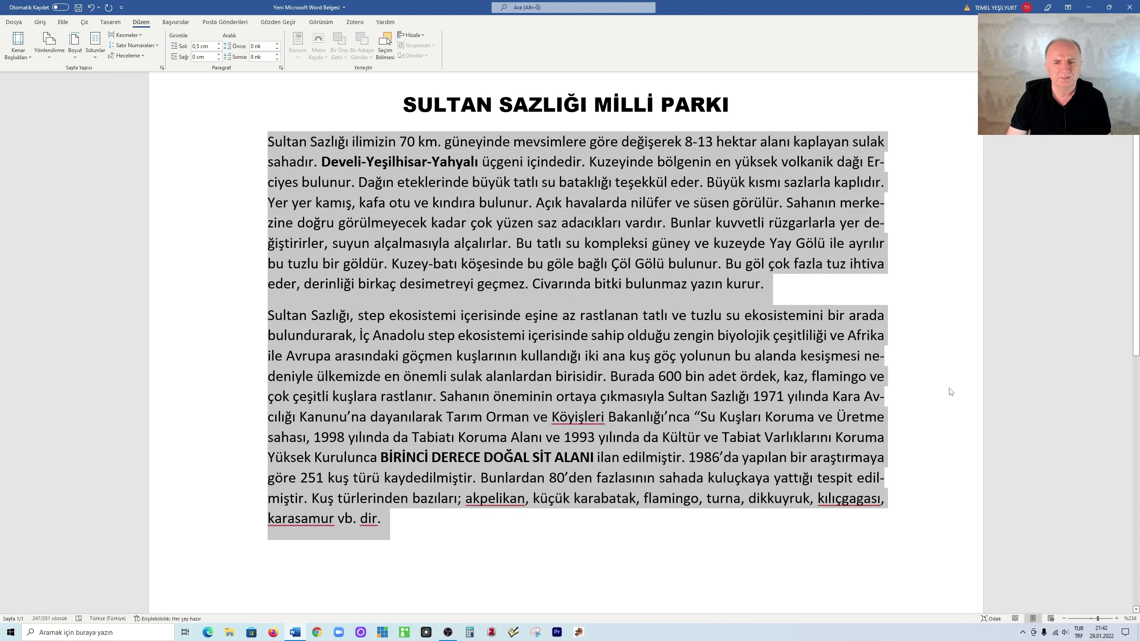
pyautogui.click(92, 8)
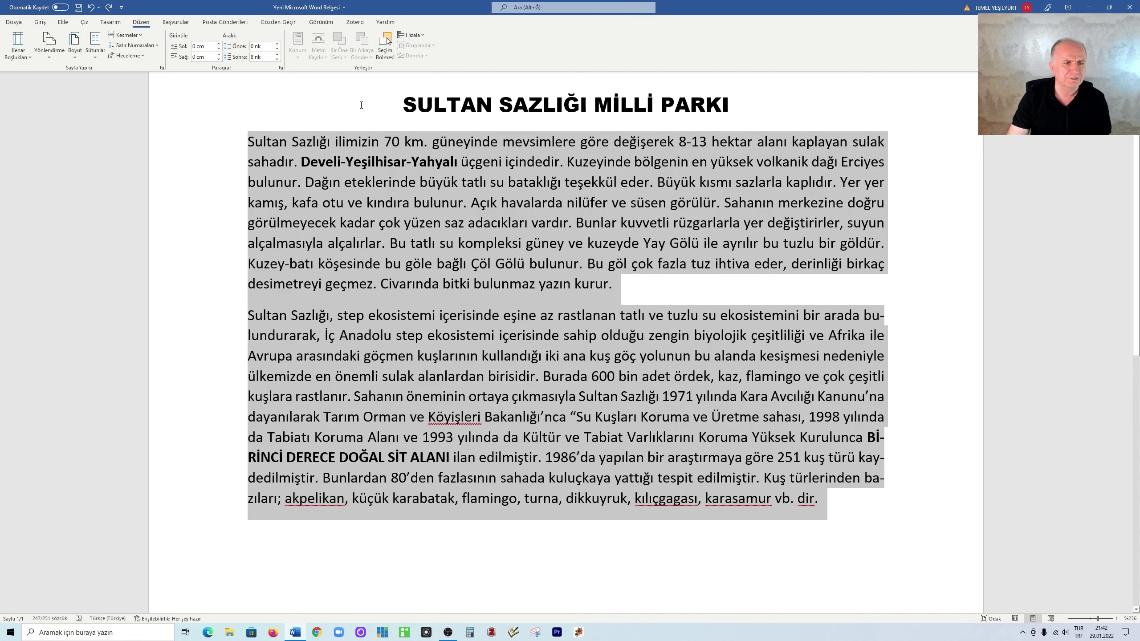
# Step: Reopen the Paragraph dialog, close it without changes, and clear the selection
pyautogui.click(281, 67)
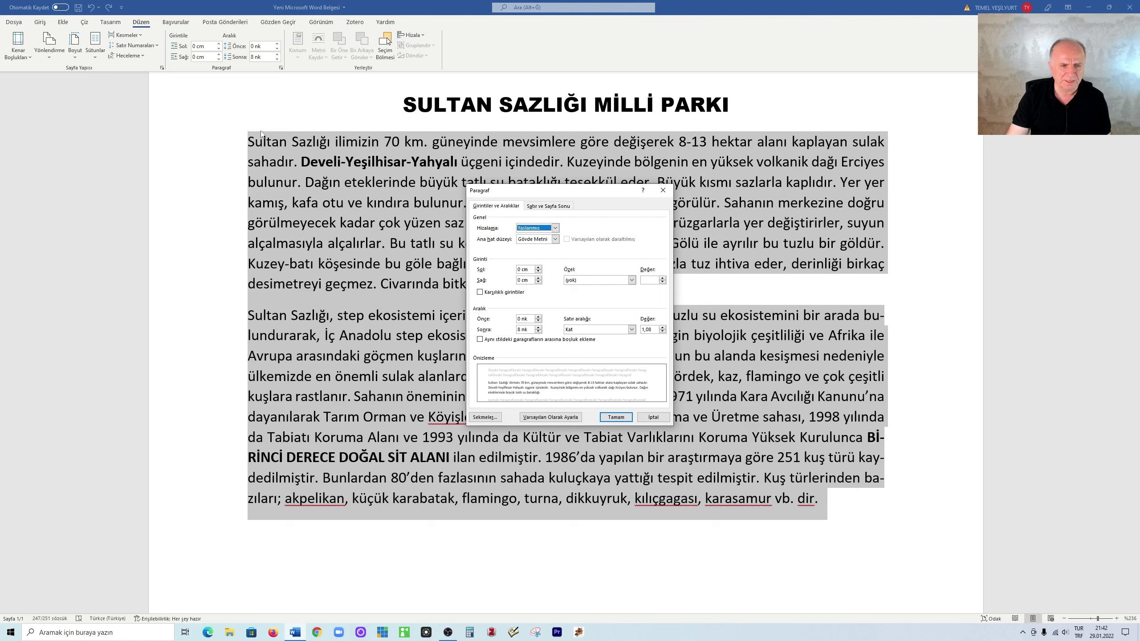
pyautogui.click(663, 191)
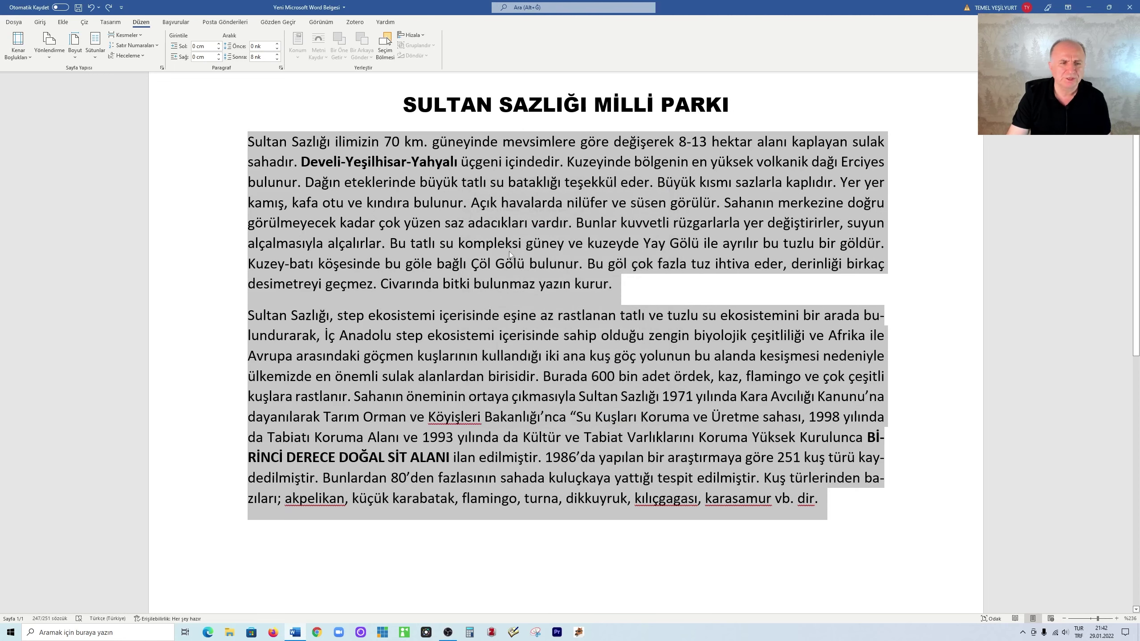
pyautogui.click(510, 251)
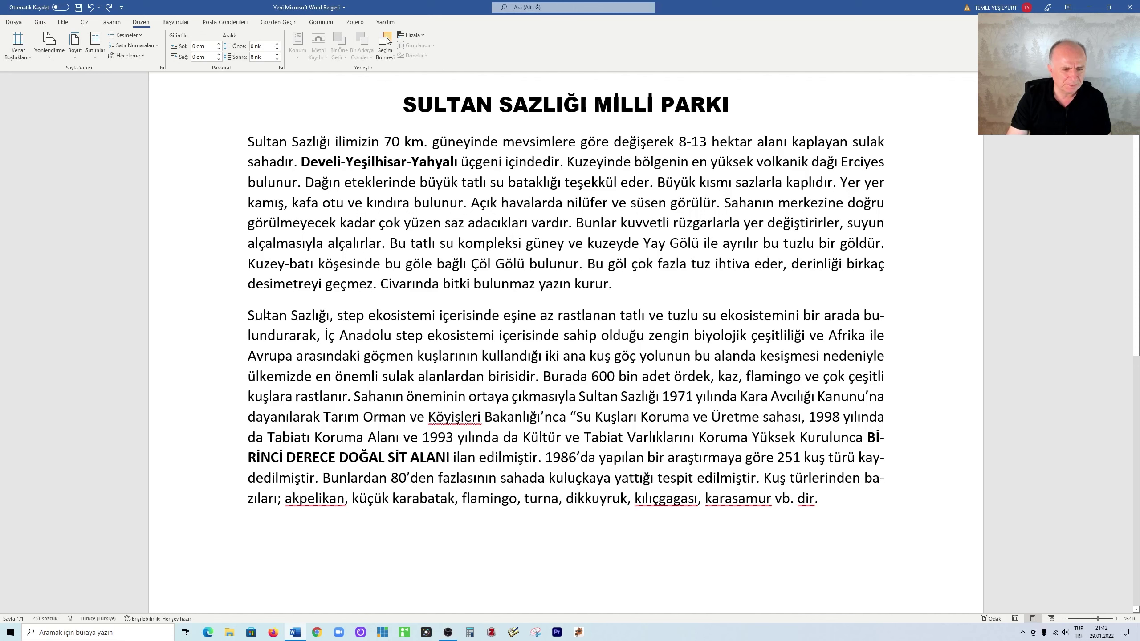
# Step: Break the second paragraph before 'Burada 600 bin adet ördek' and select all three paragraphs
pyautogui.click(546, 376)
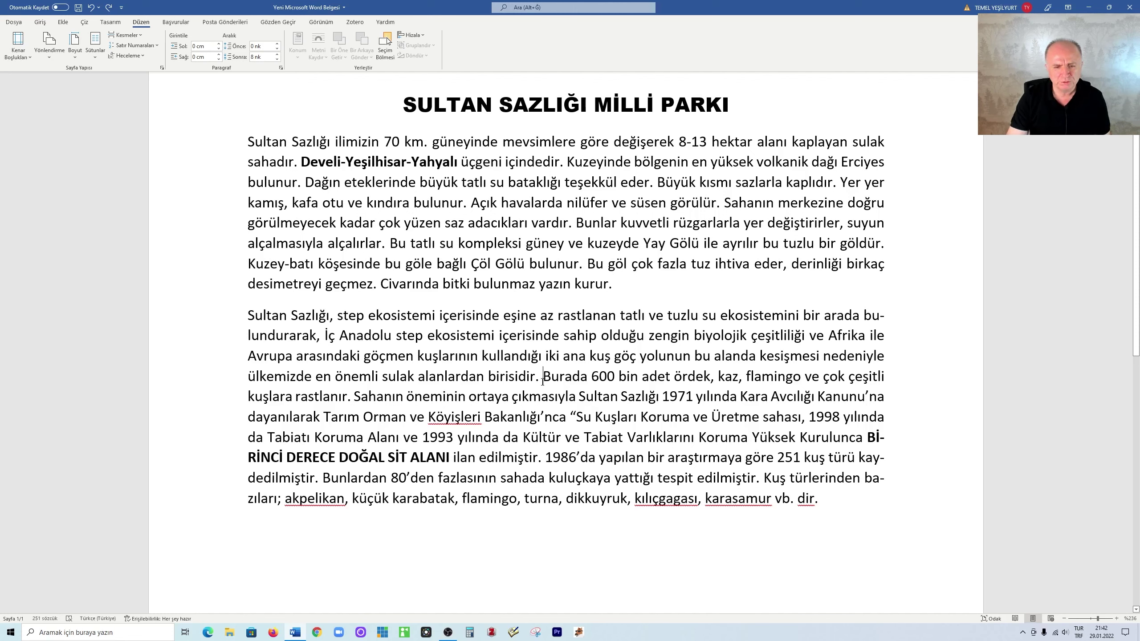
pyautogui.press('Return')
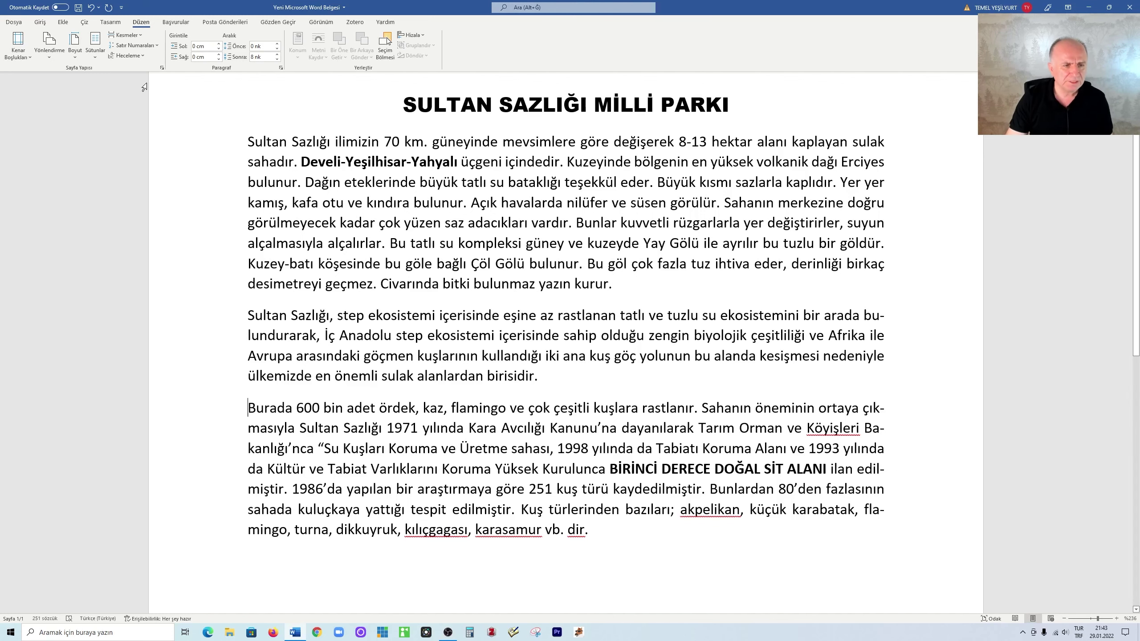
pyautogui.moveTo(245, 138); pyautogui.dragTo(773, 537)
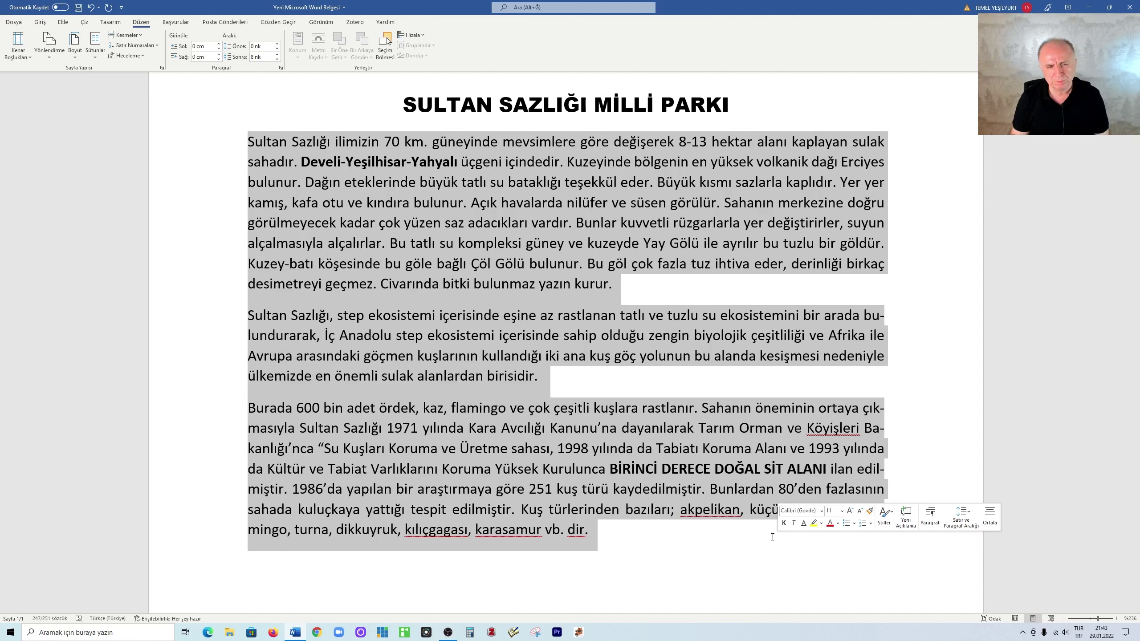
# Step: Give all body paragraphs a 1,25 cm first-line indent
pyautogui.click(280, 68)
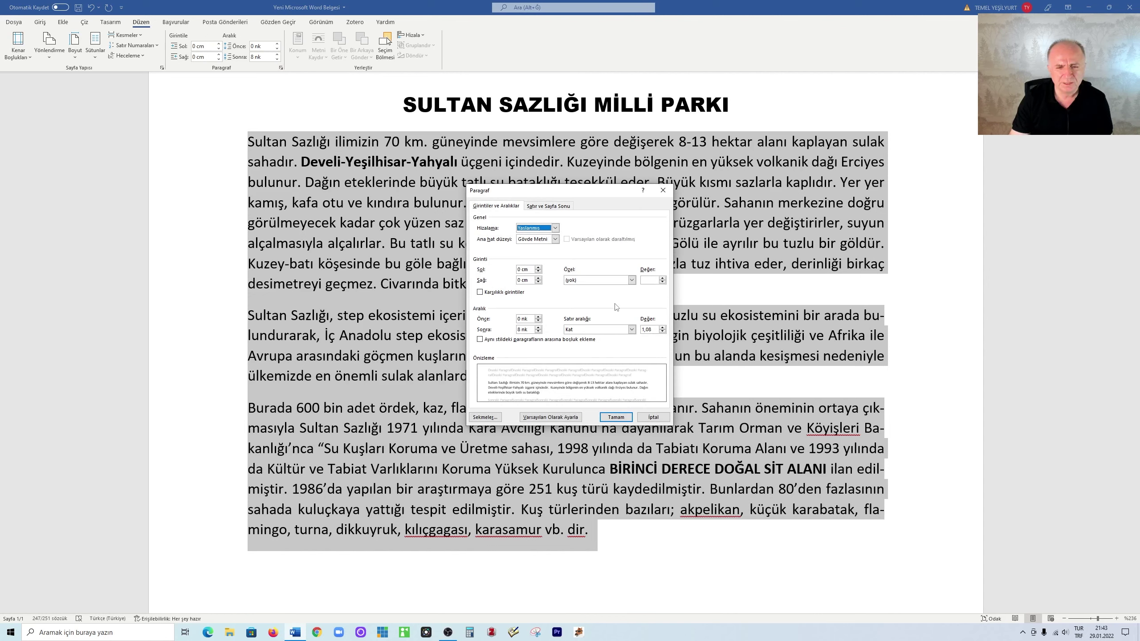
pyautogui.click(631, 281)
pyautogui.click(588, 294)
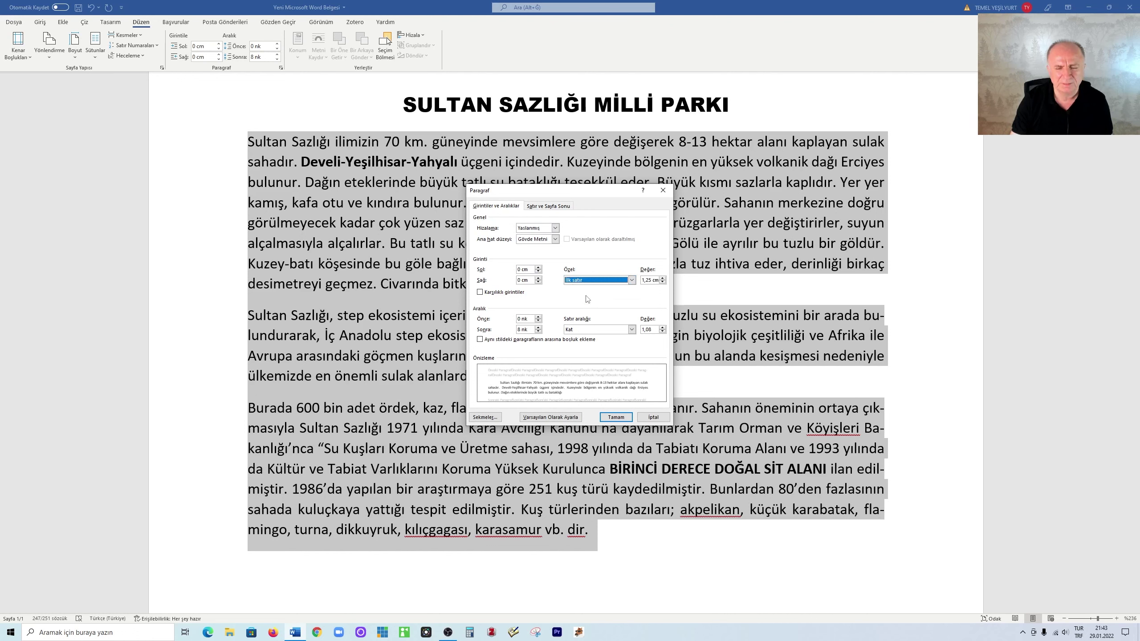
pyautogui.click(662, 282)
pyautogui.click(663, 282)
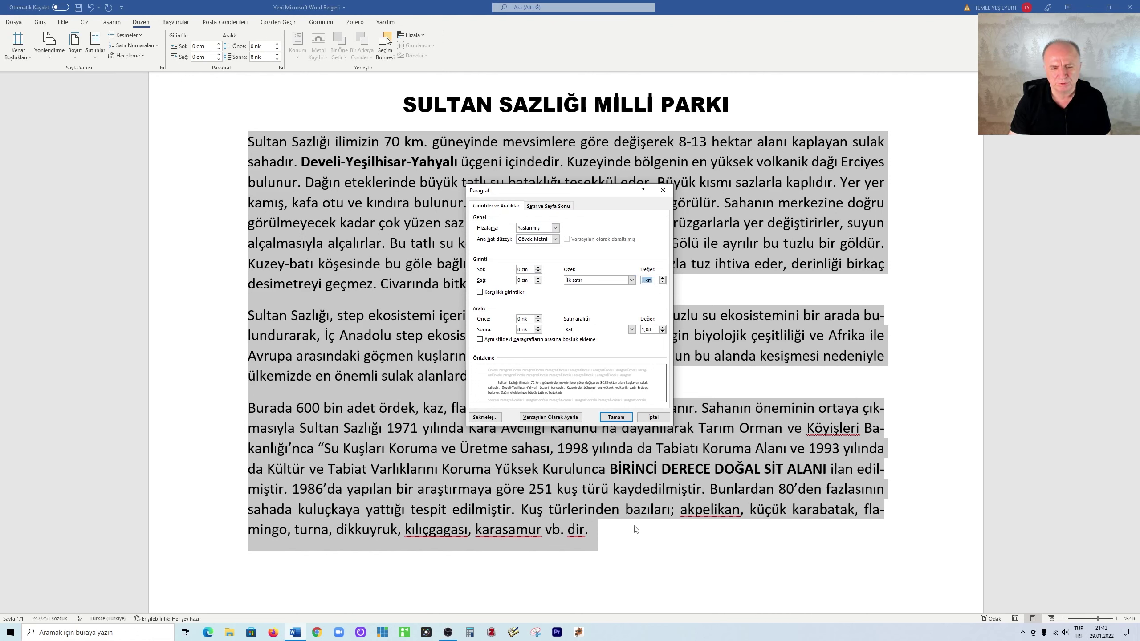
pyautogui.click(615, 417)
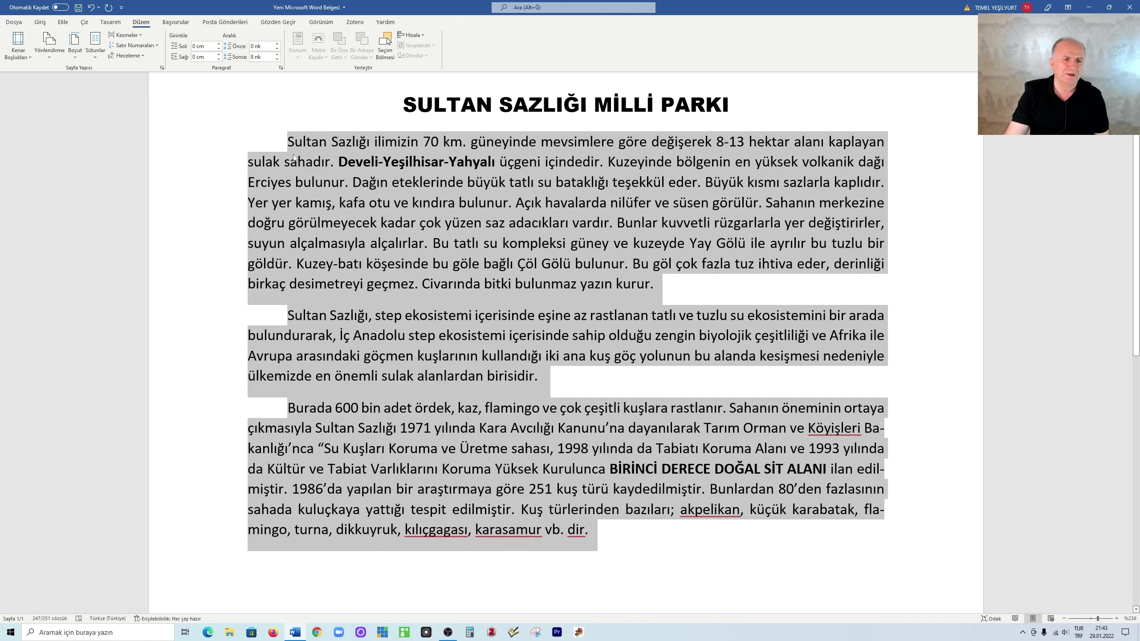
# Step: Start a new paragraph at 'BİRİNCİ DERECE DOĞAL SİT ALANI'
pyautogui.click(301, 334)
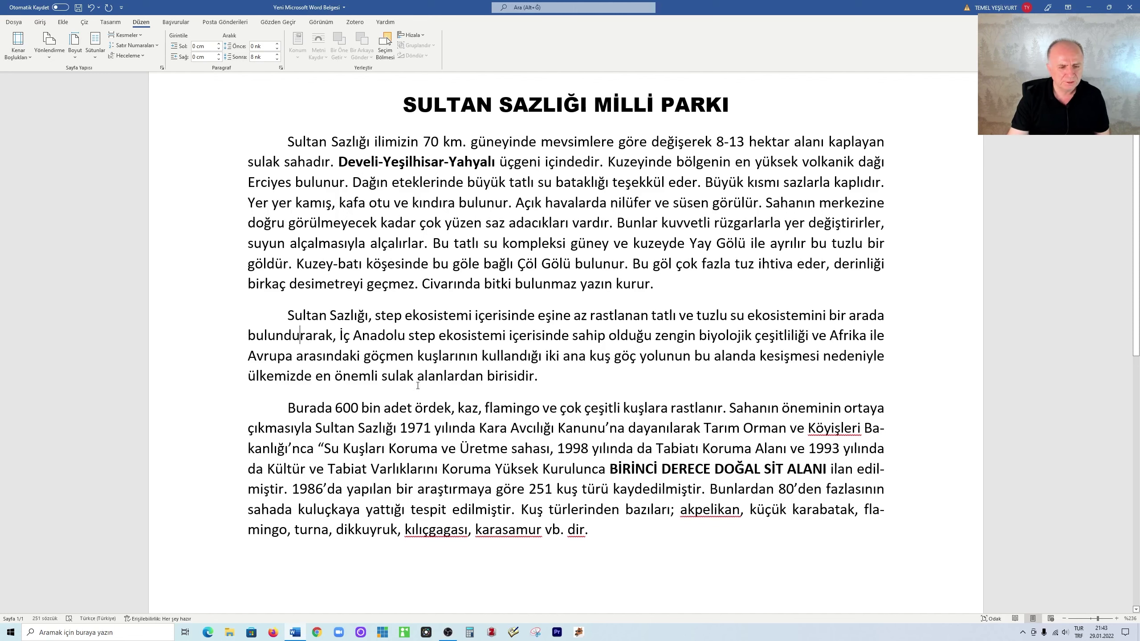
pyautogui.click(609, 469)
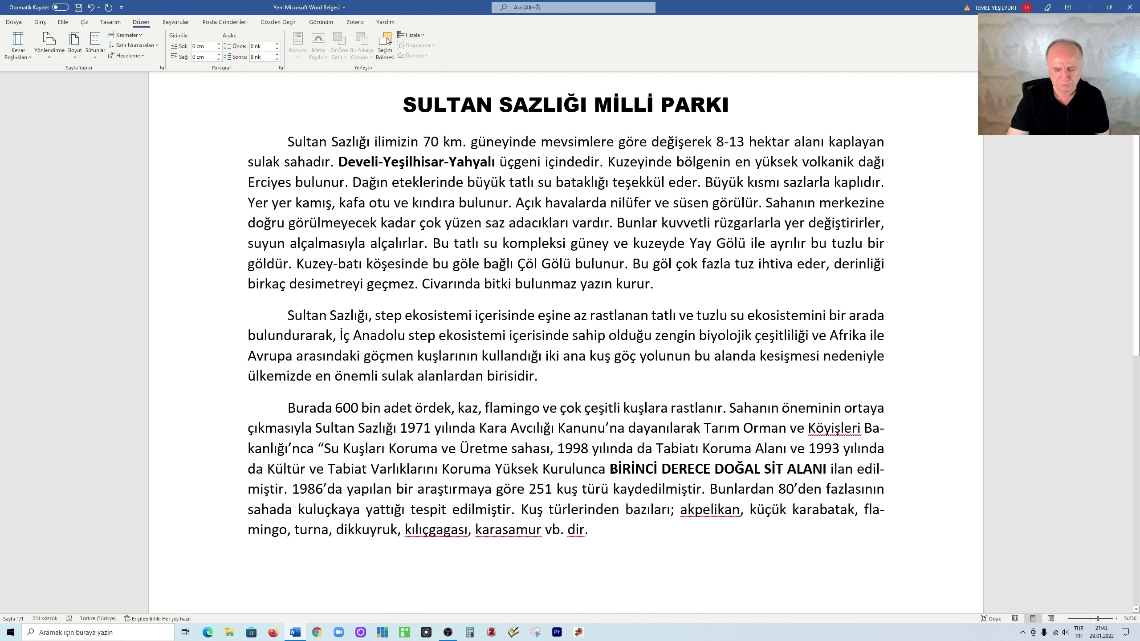
pyautogui.press('Return')
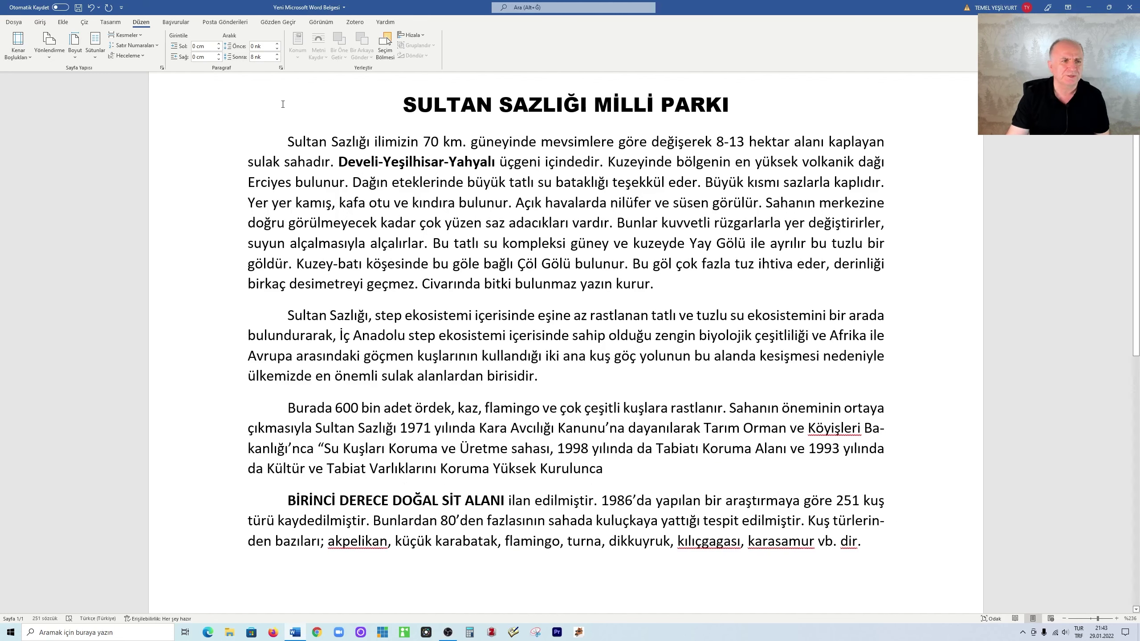
# Step: Undo the new paragraph break and the first-line indents, then open the Paragraph dialog
pyautogui.click(92, 7)
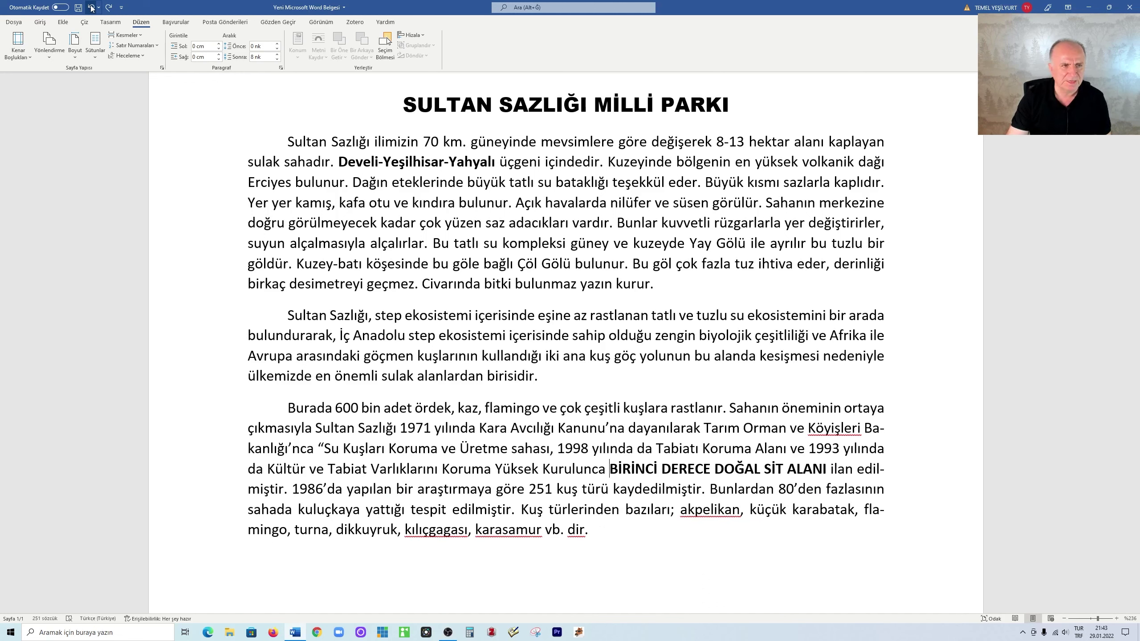
pyautogui.click(91, 8)
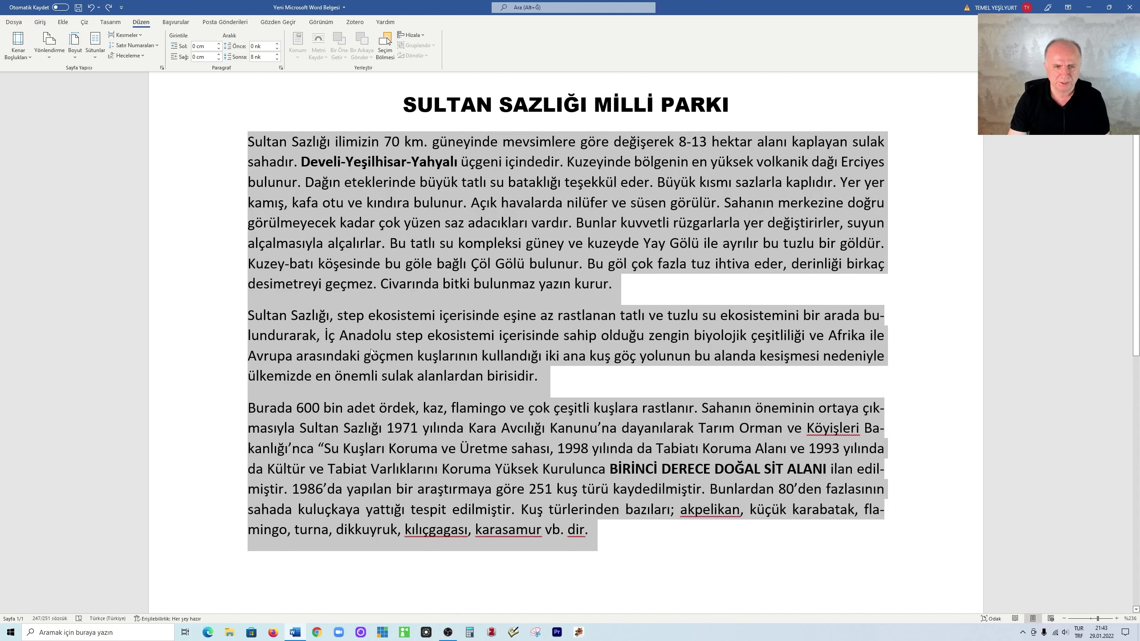
pyautogui.click(281, 68)
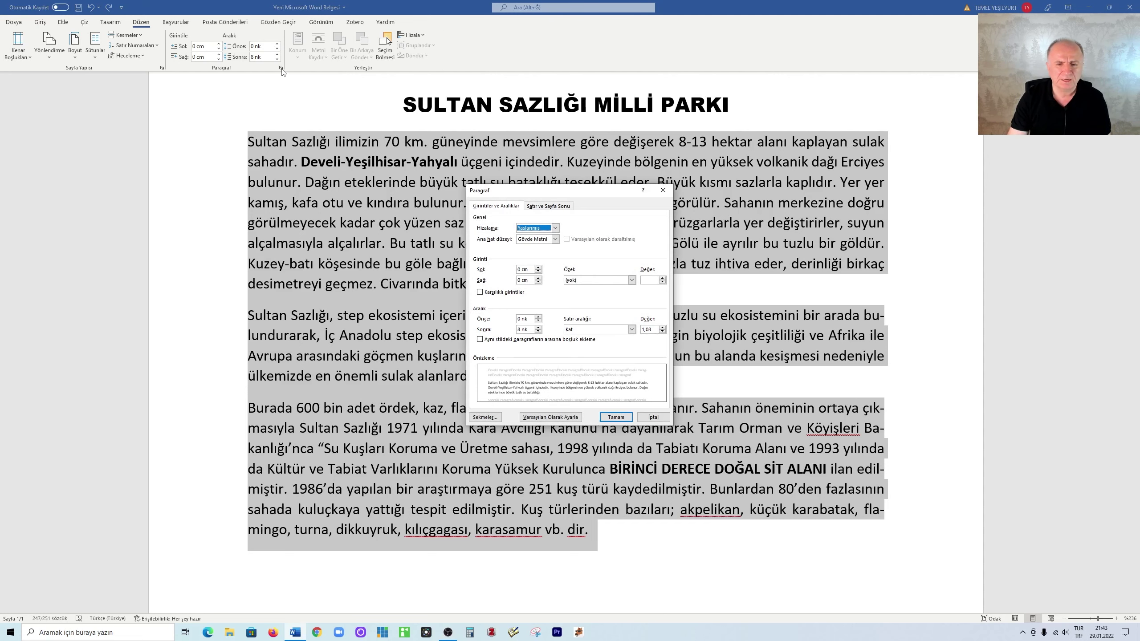
# Step: Set the body paragraphs' line spacing (Satır aralığı) to exactly 12 pt
pyautogui.click(631, 280)
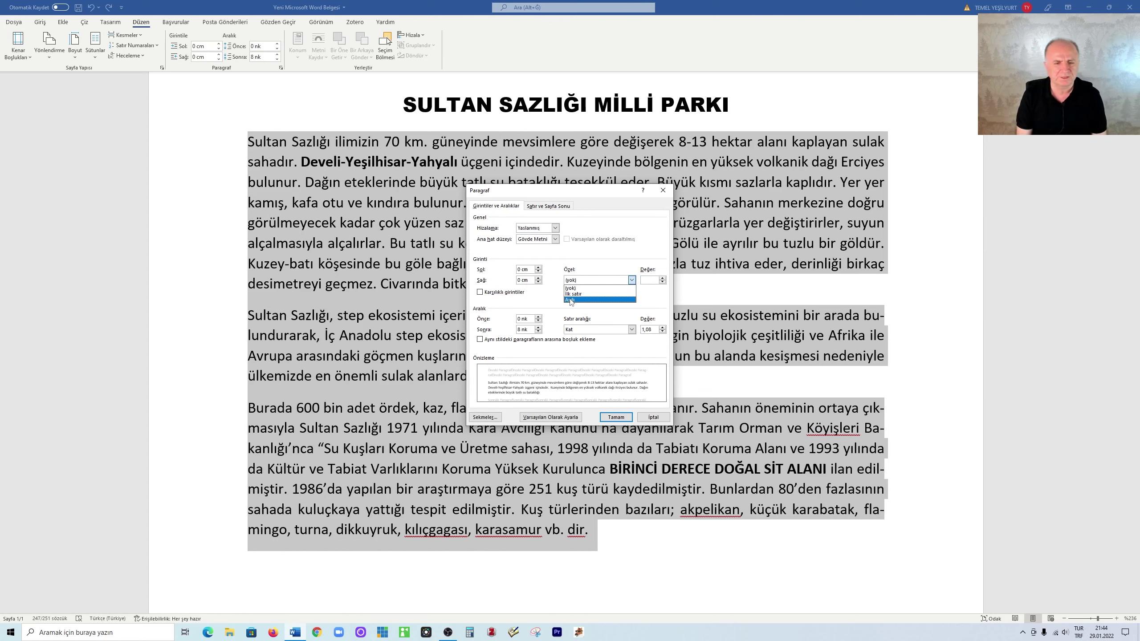
pyautogui.press('Escape')
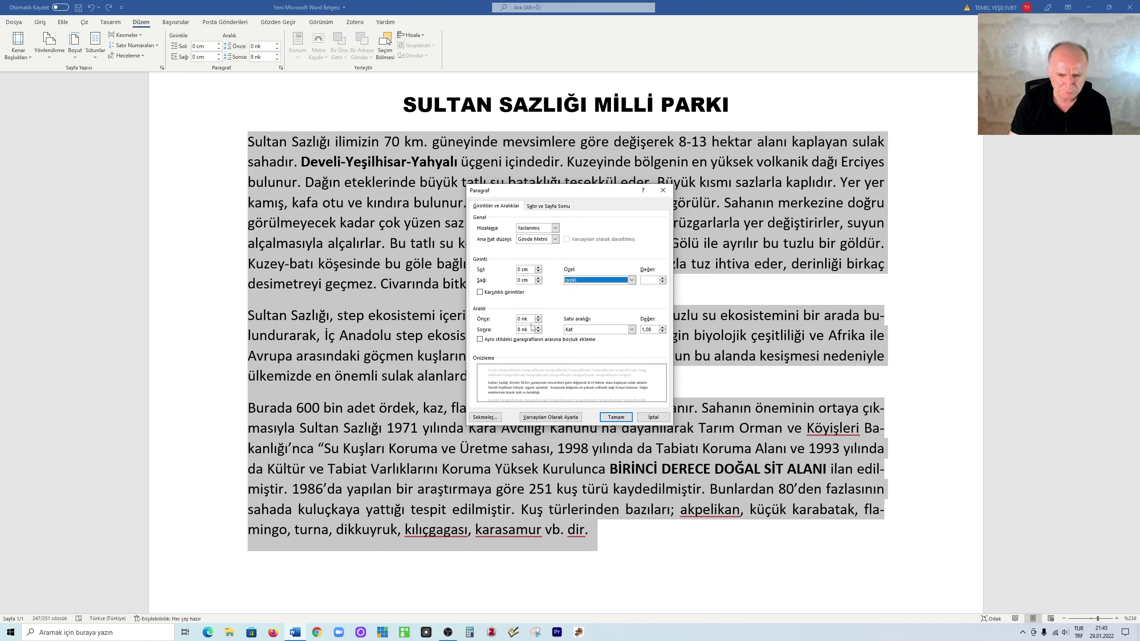
pyautogui.click(631, 330)
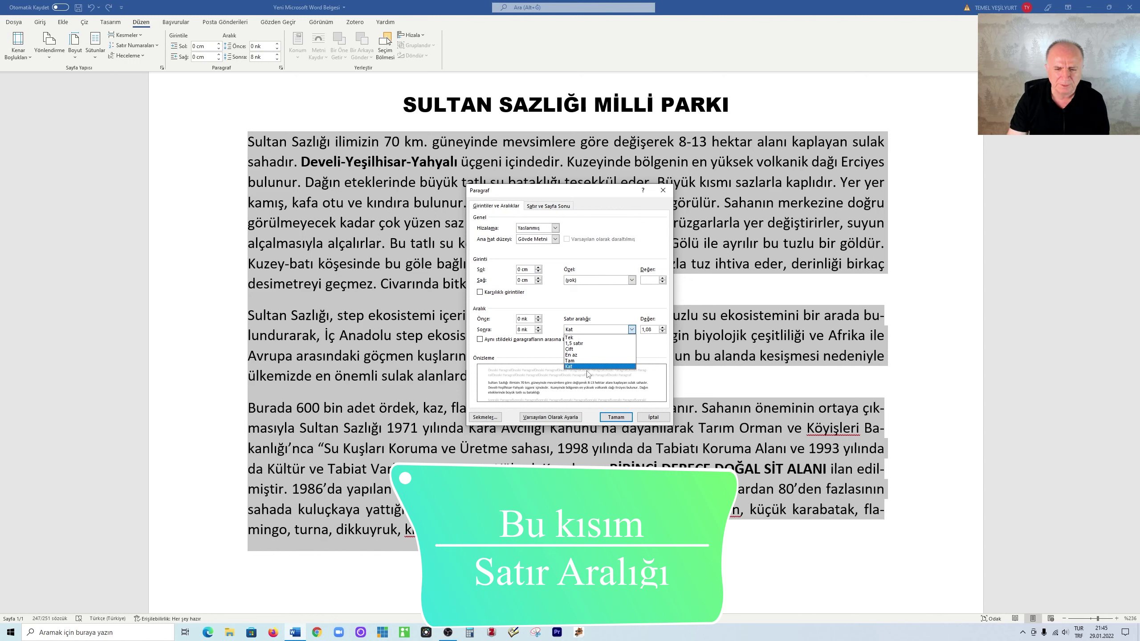
pyautogui.click(574, 361)
pyautogui.press('Return')
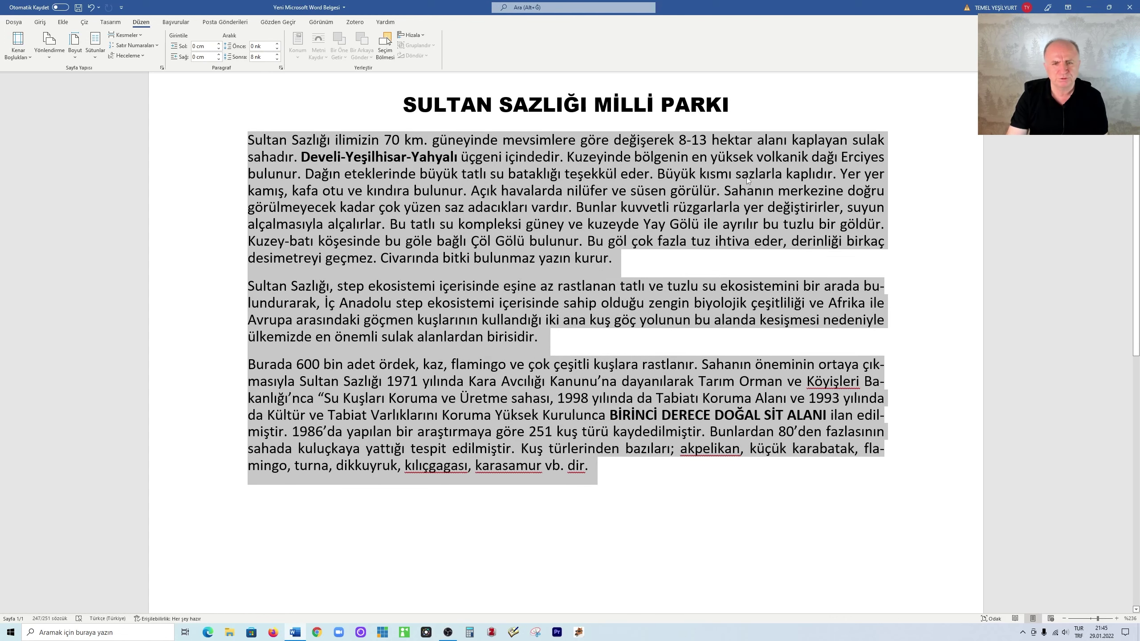
# Step: Undo the exact line spacing and give the body paragraphs single line spacing
pyautogui.click(91, 7)
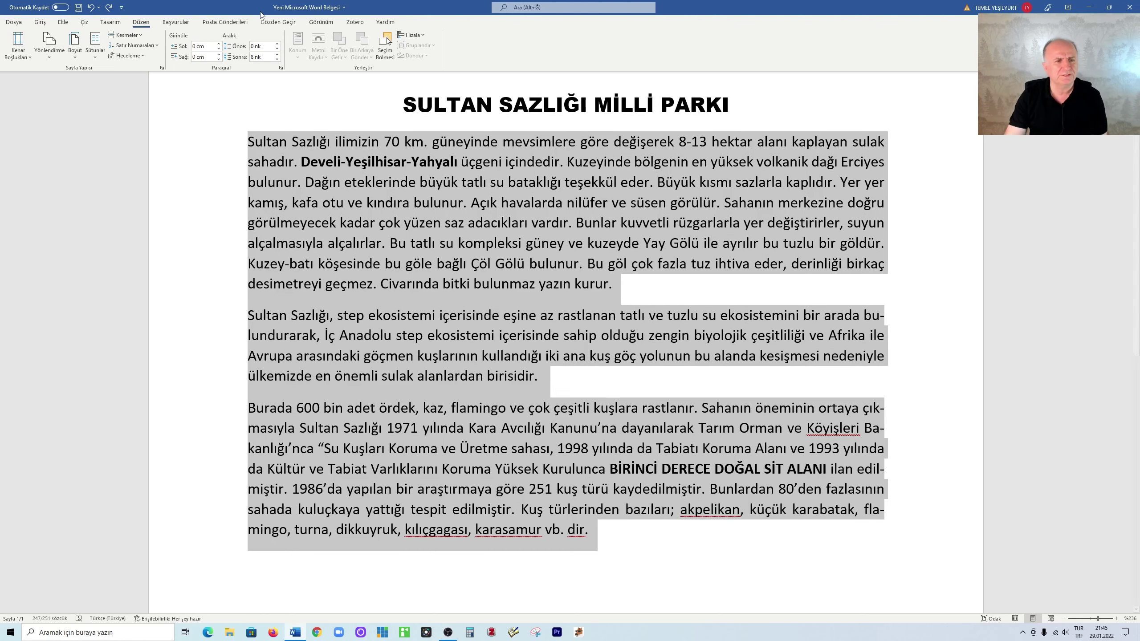
pyautogui.click(280, 67)
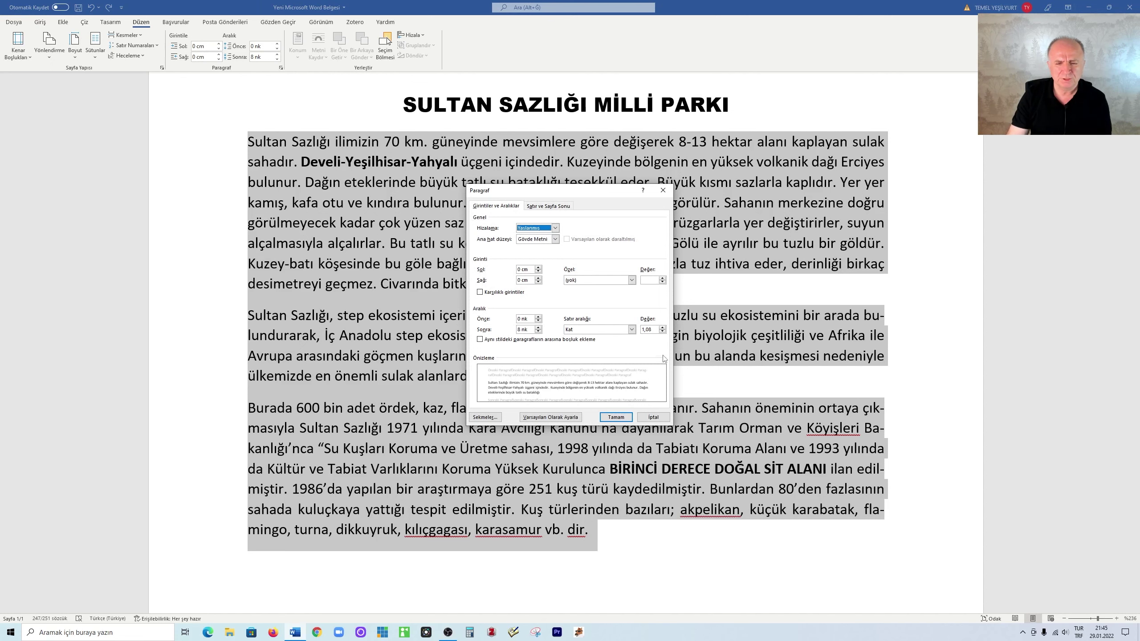
pyautogui.click(631, 329)
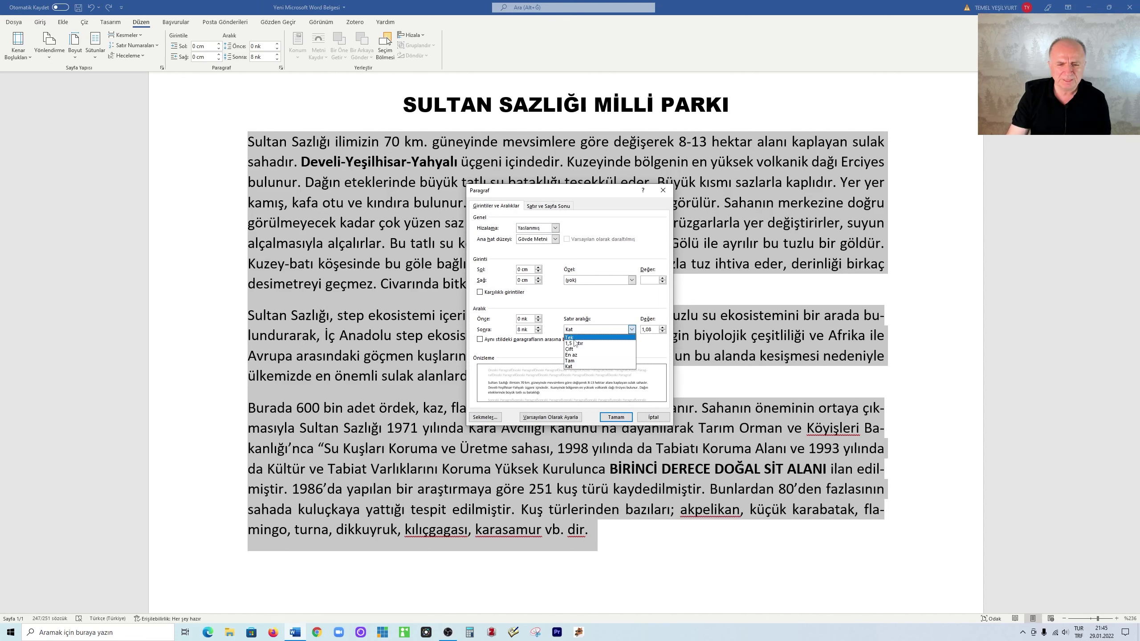
pyautogui.click(633, 339)
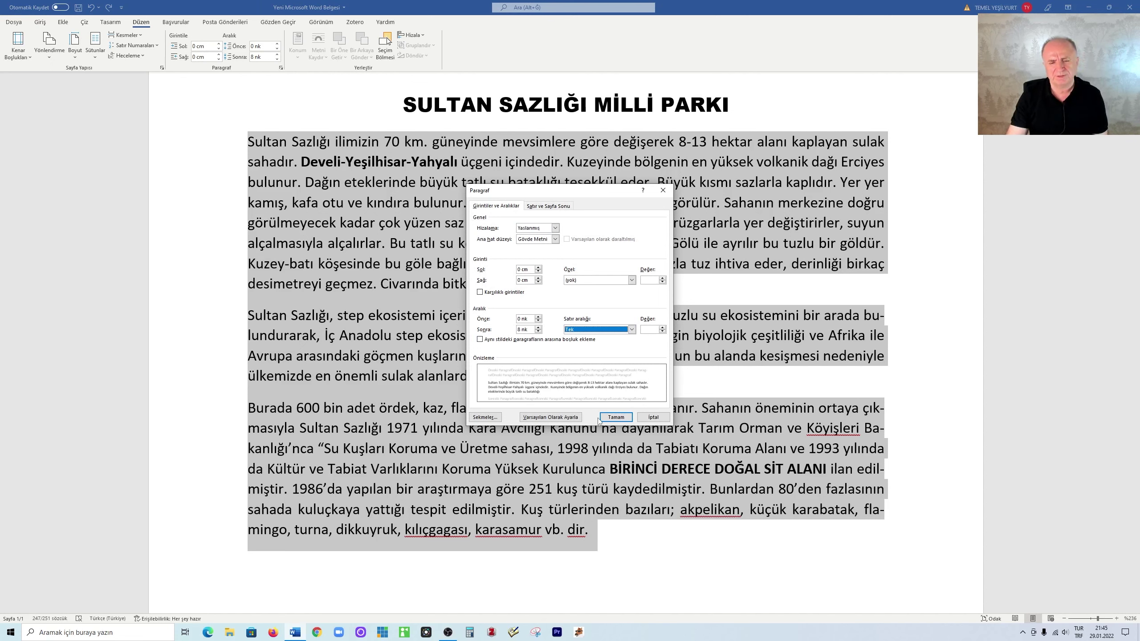
pyautogui.click(615, 418)
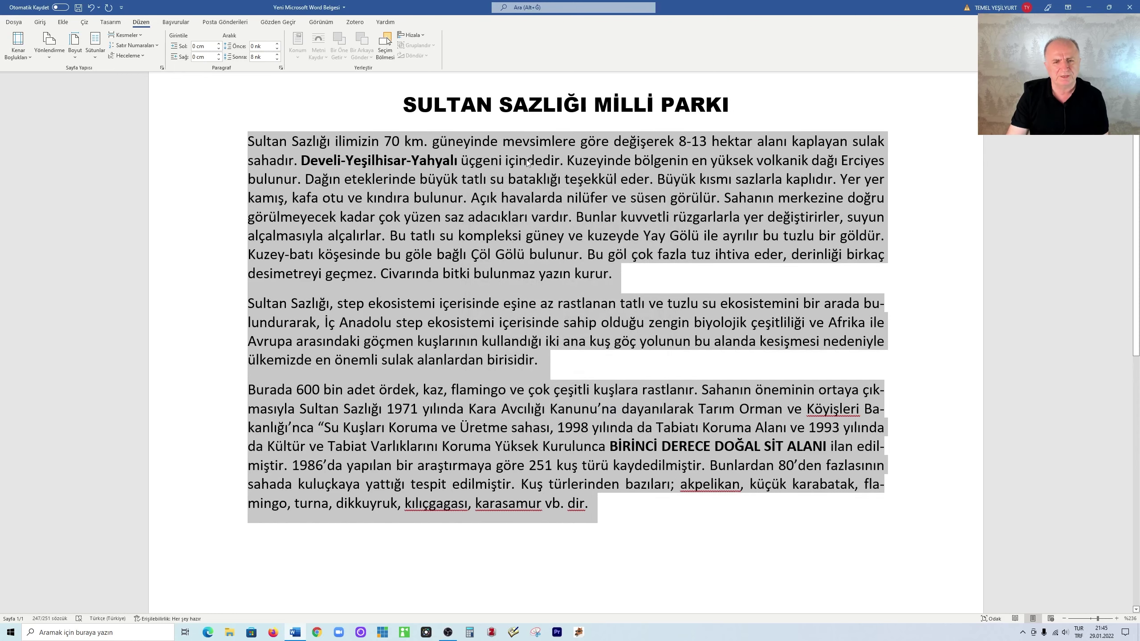
# Step: Try double (multiple 2) line spacing on the paragraphs, then undo it
pyautogui.click(280, 68)
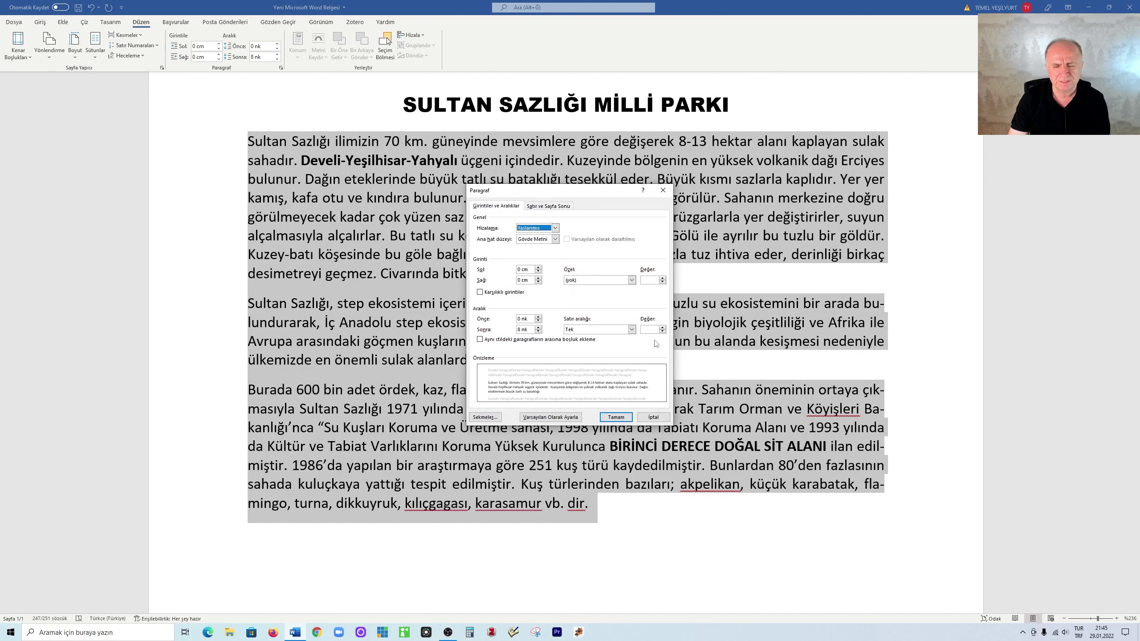
pyautogui.click(663, 328)
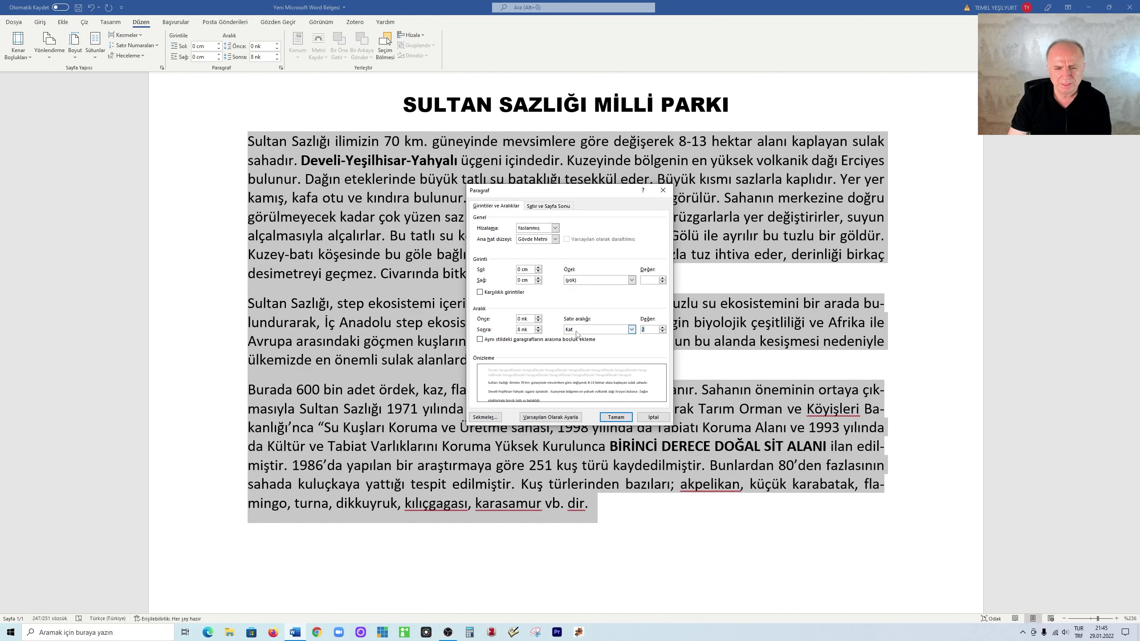
pyautogui.click(622, 416)
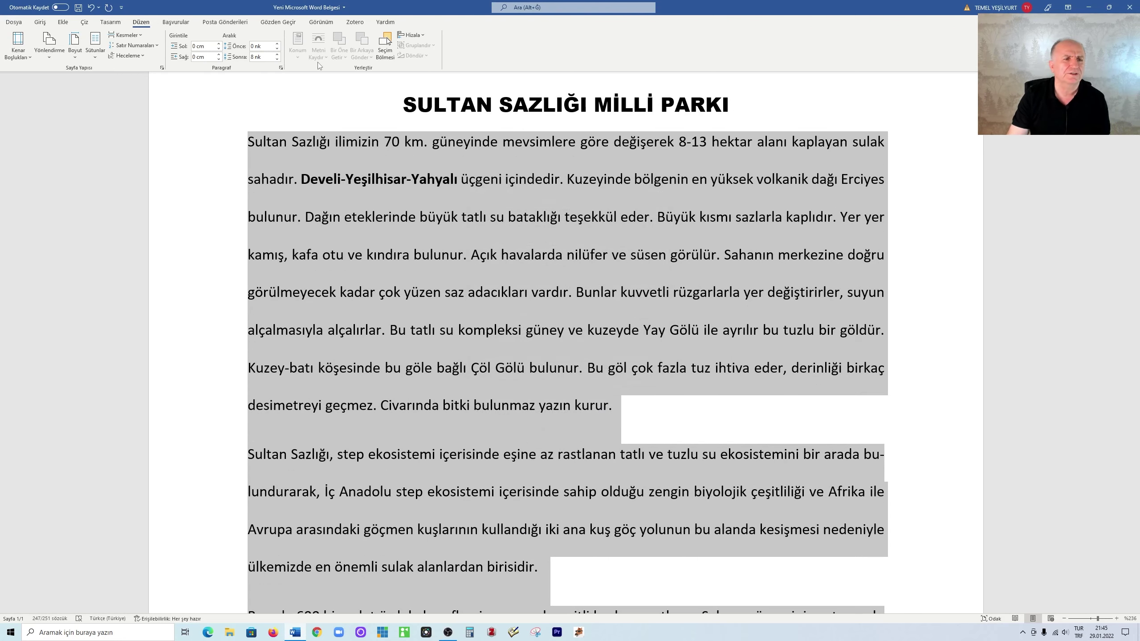
pyautogui.click(91, 7)
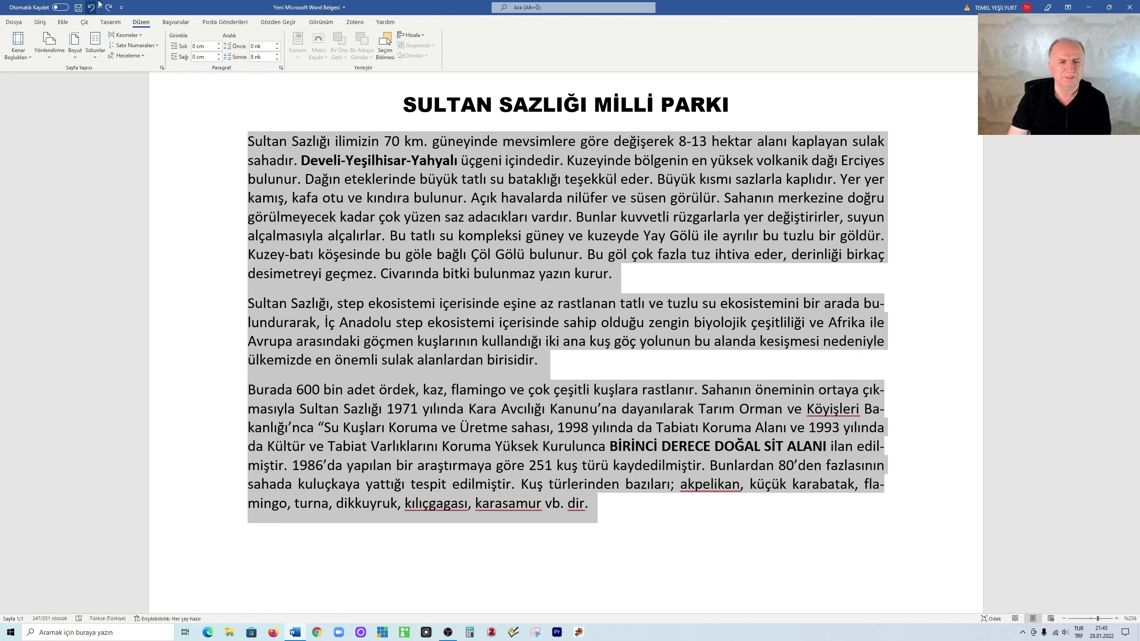
# Step: Undo the single spacing, set the body paragraphs to 1,5 line spacing, and reopen the Paragraph dialog
pyautogui.click(93, 7)
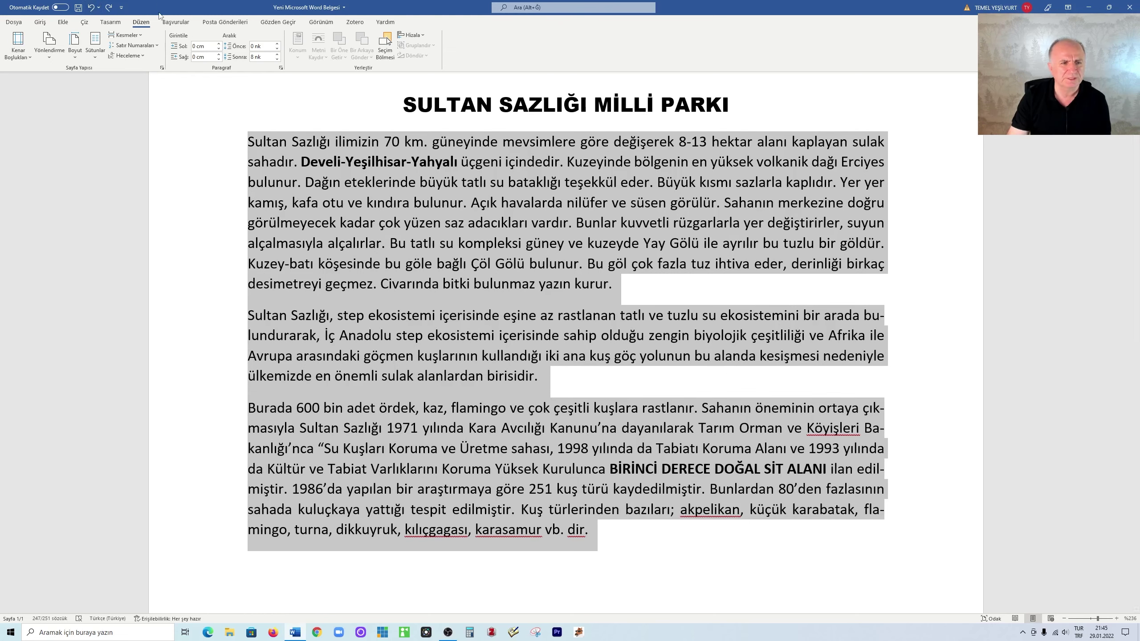
pyautogui.click(280, 67)
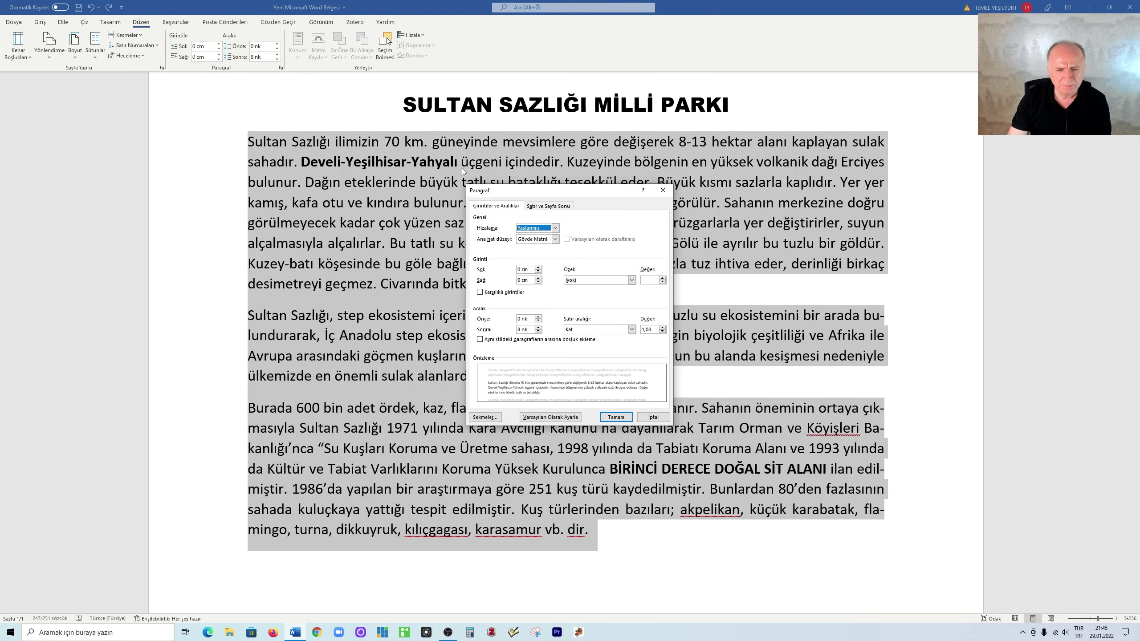
pyautogui.click(631, 329)
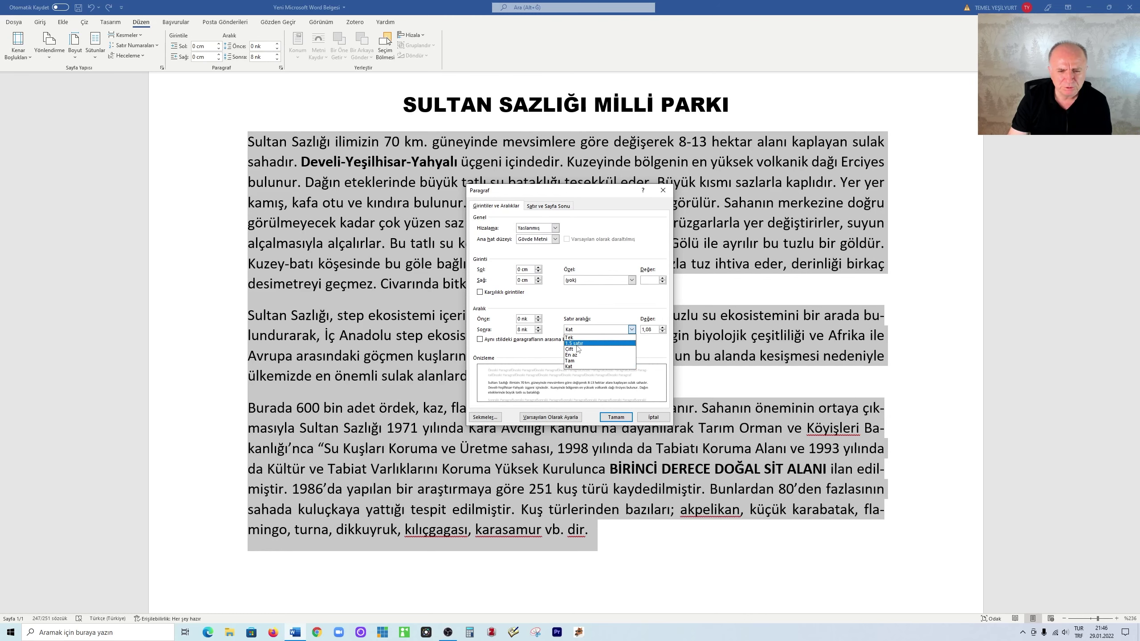
pyautogui.click(574, 342)
pyautogui.click(614, 413)
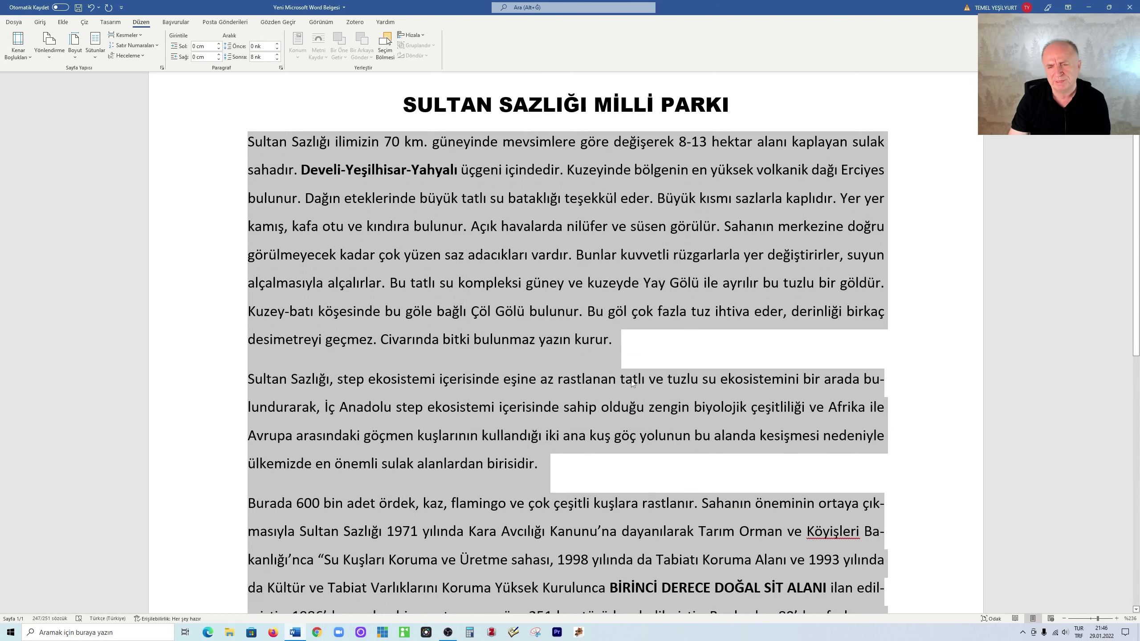
pyautogui.scroll(-5, 715, 392)
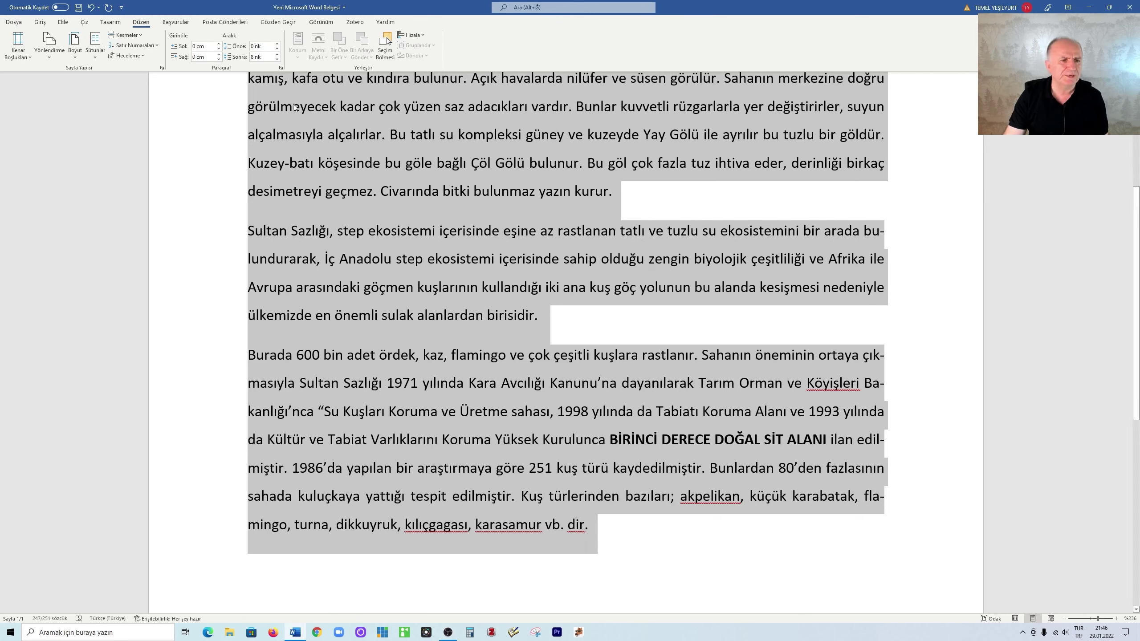
pyautogui.click(281, 67)
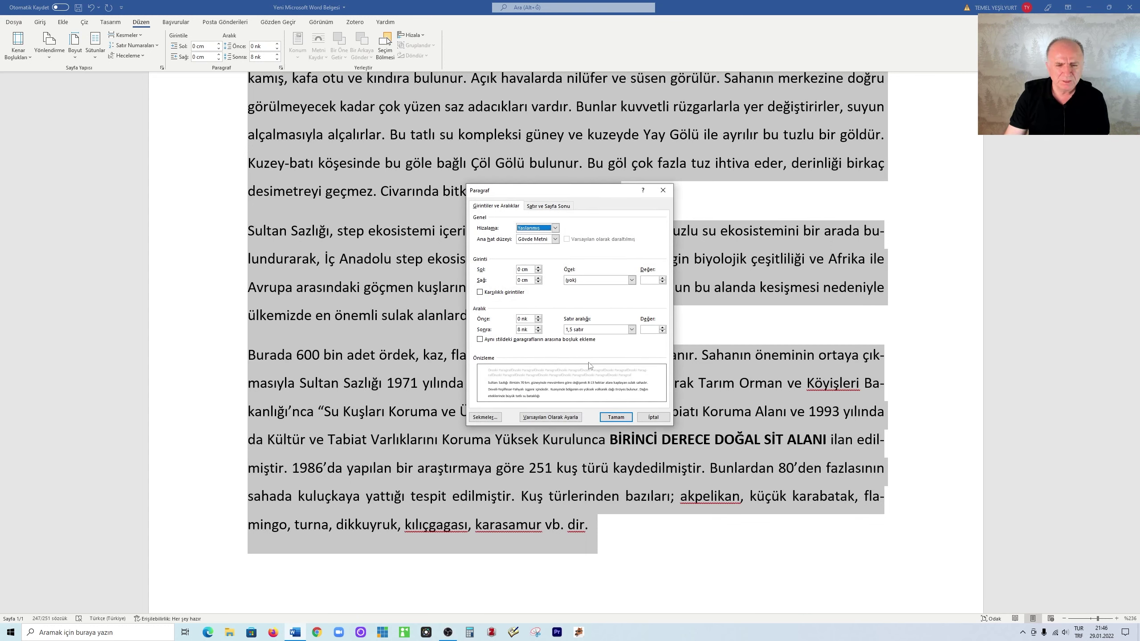
# Step: Switch the body paragraphs to Exact line spacing and raise the value to 15 pt
pyautogui.click(631, 329)
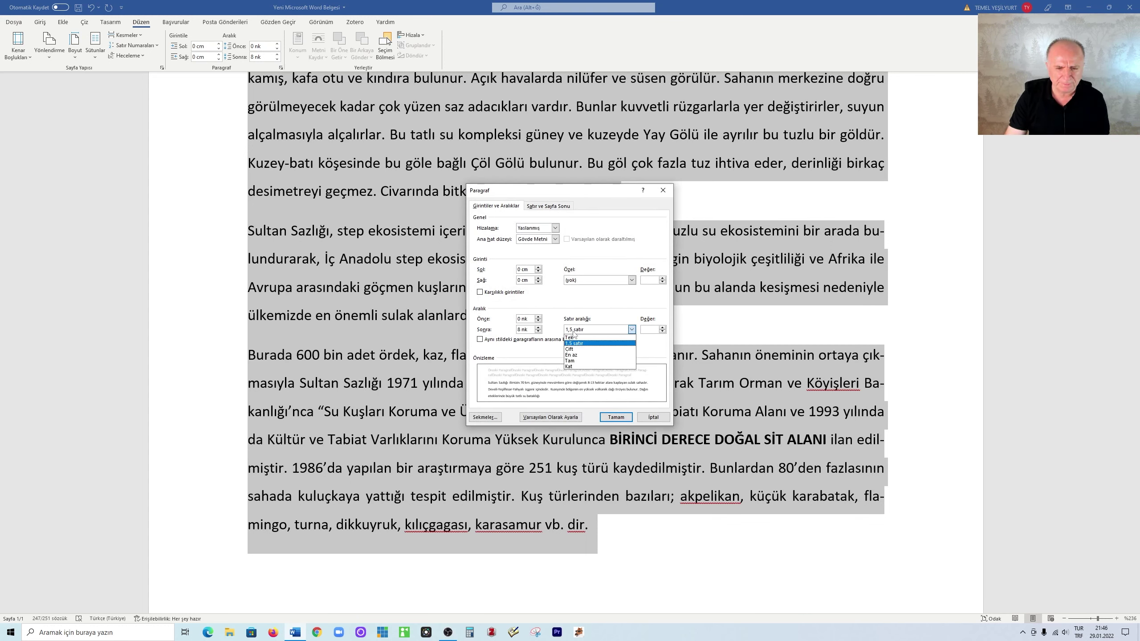
pyautogui.click(579, 362)
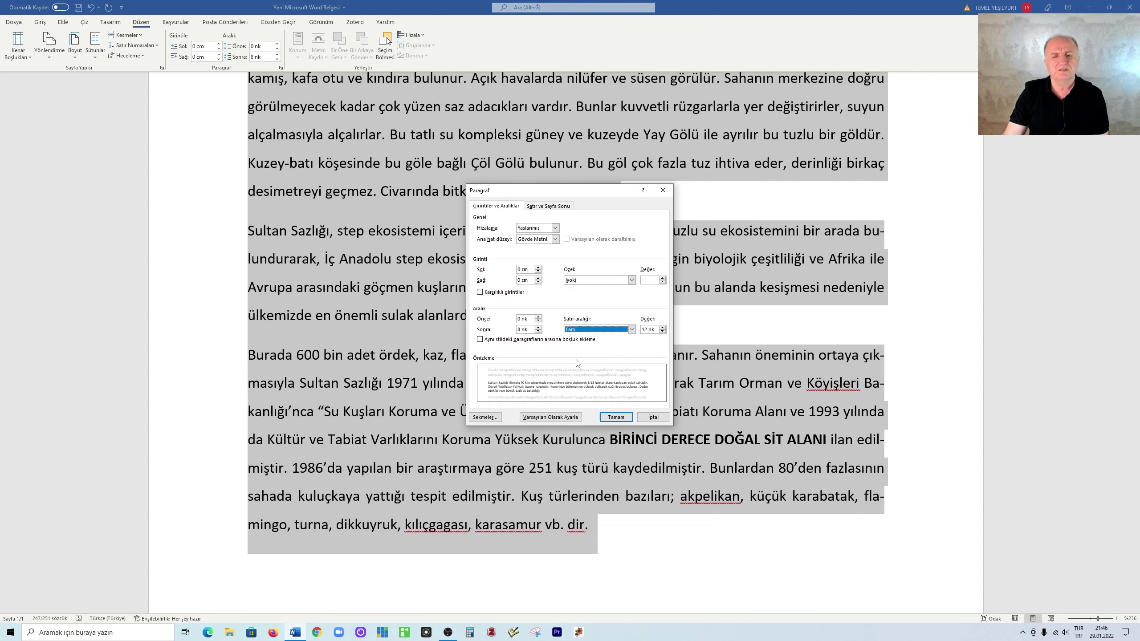
pyautogui.click(619, 413)
pyautogui.scroll(3, 493, 269)
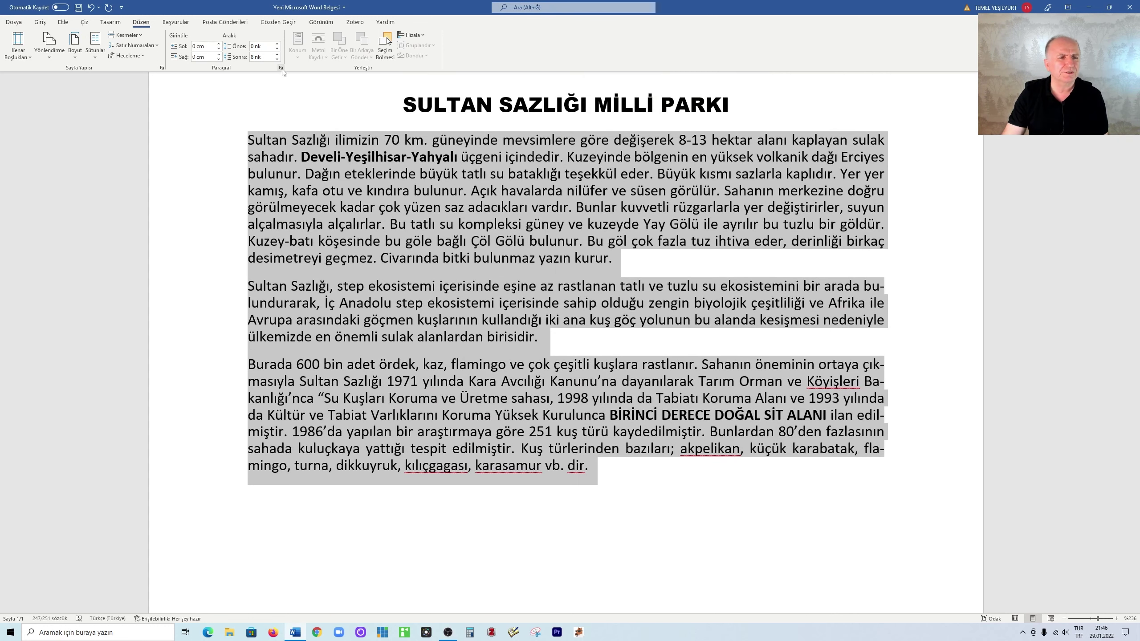
pyautogui.click(281, 67)
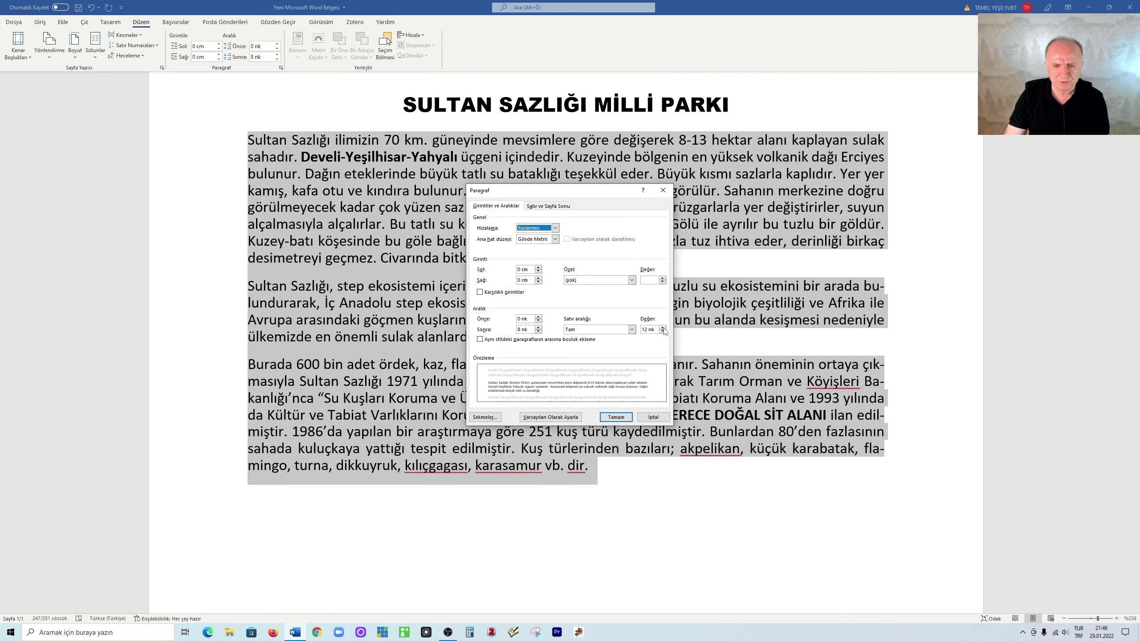
pyautogui.click(664, 328)
pyautogui.click(664, 328)
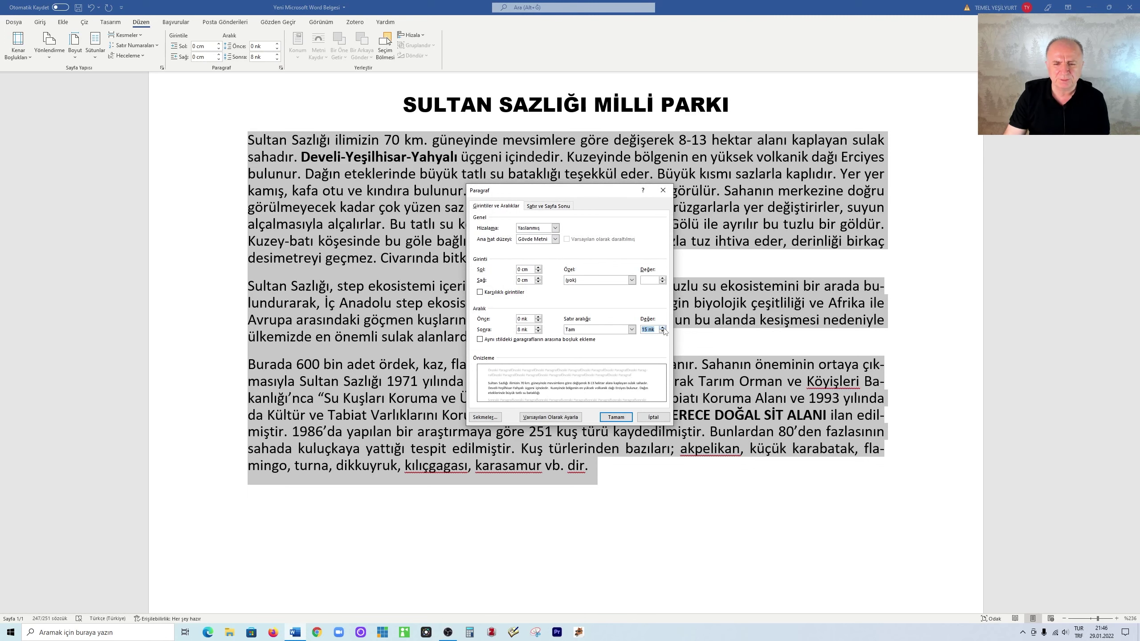
pyautogui.click(611, 418)
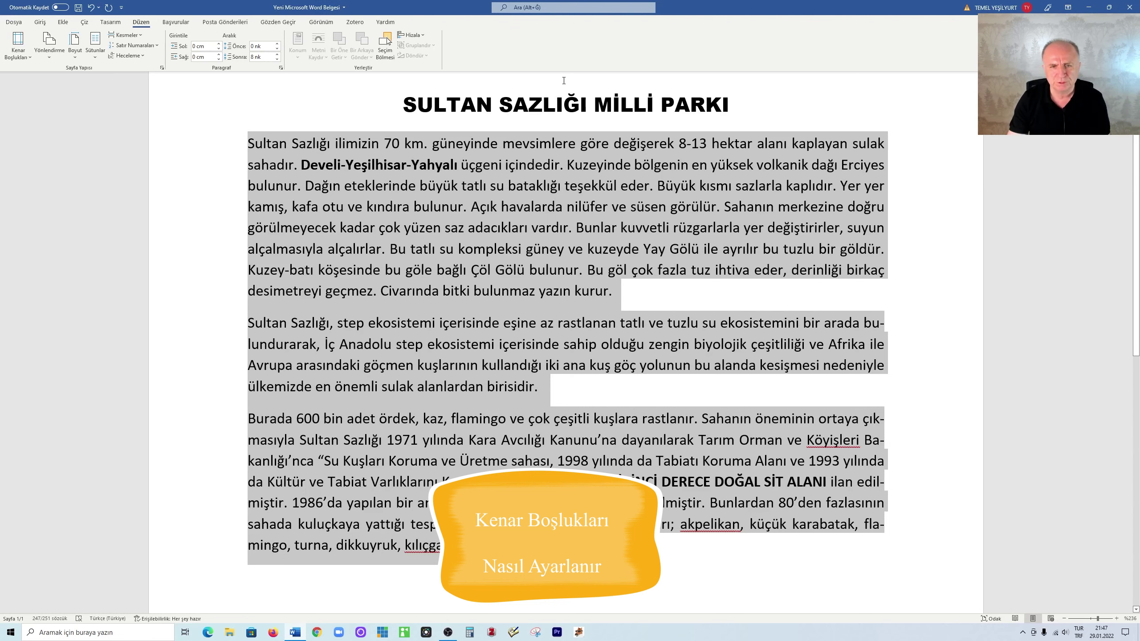
pyautogui.scroll(-2, 600, 564)
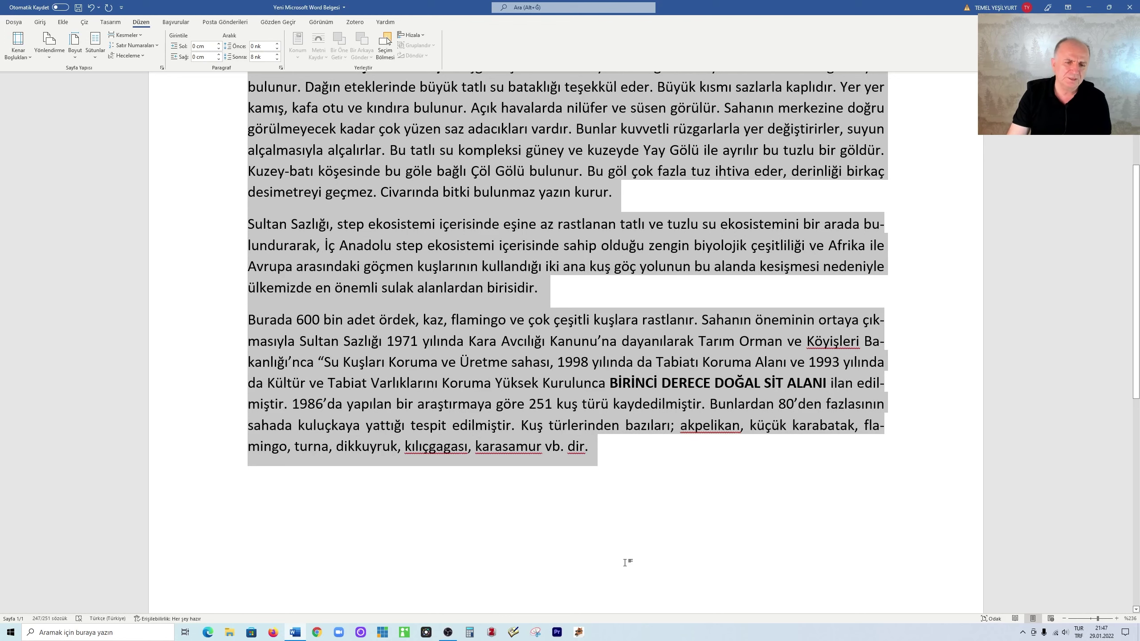
pyautogui.scroll(2, 413, 255)
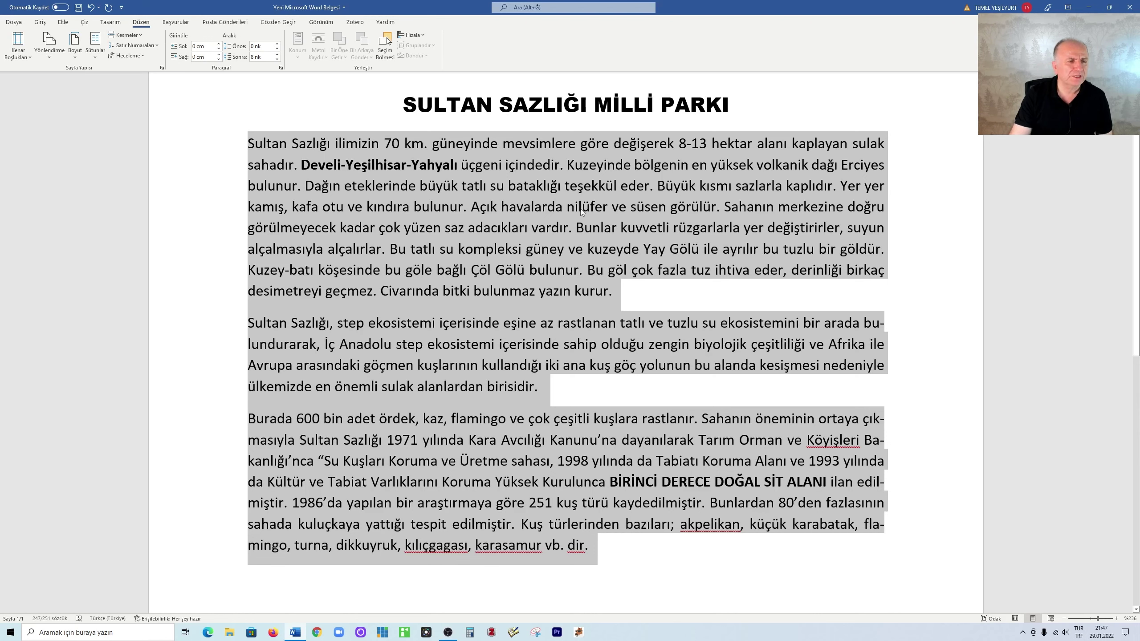
pyautogui.click(162, 68)
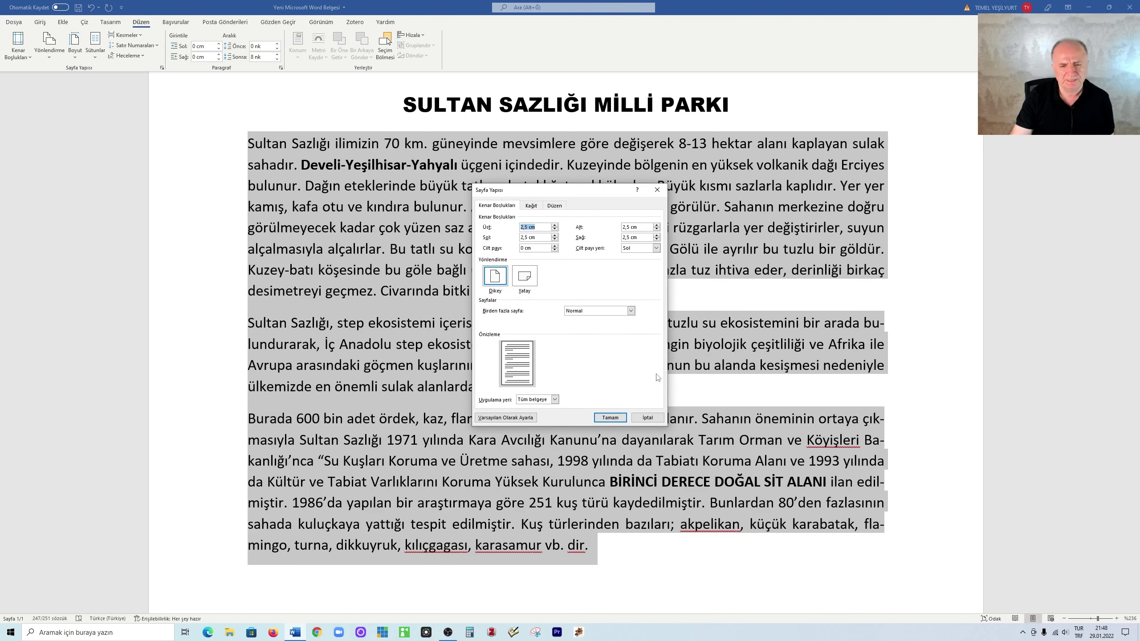
pyautogui.click(647, 418)
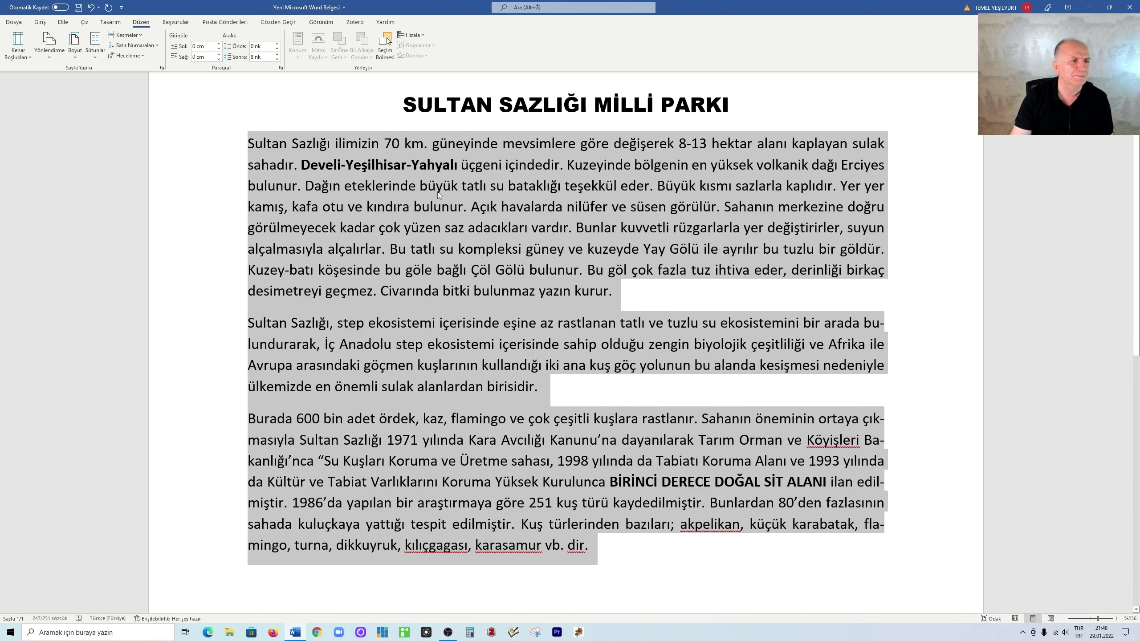
pyautogui.click(49, 44)
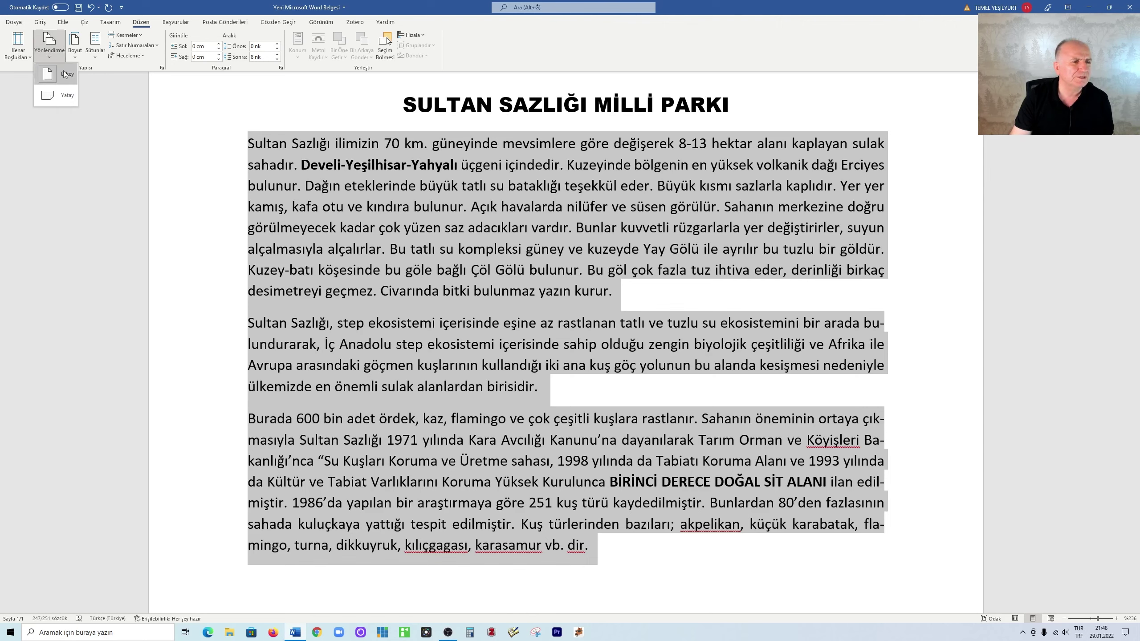
pyautogui.click(68, 96)
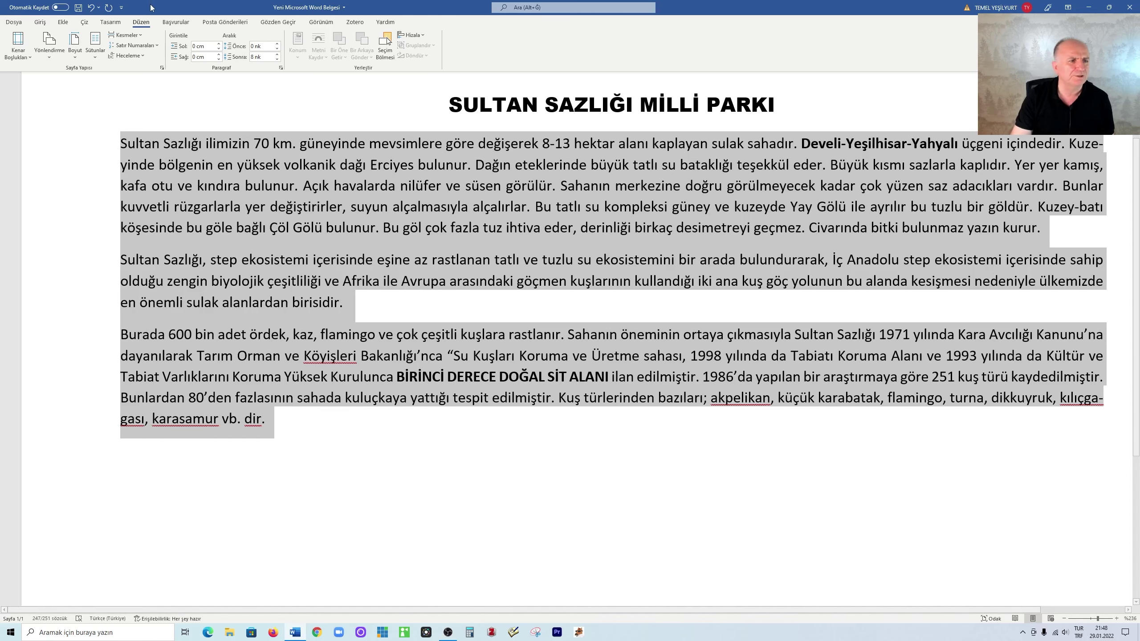
pyautogui.click(95, 7)
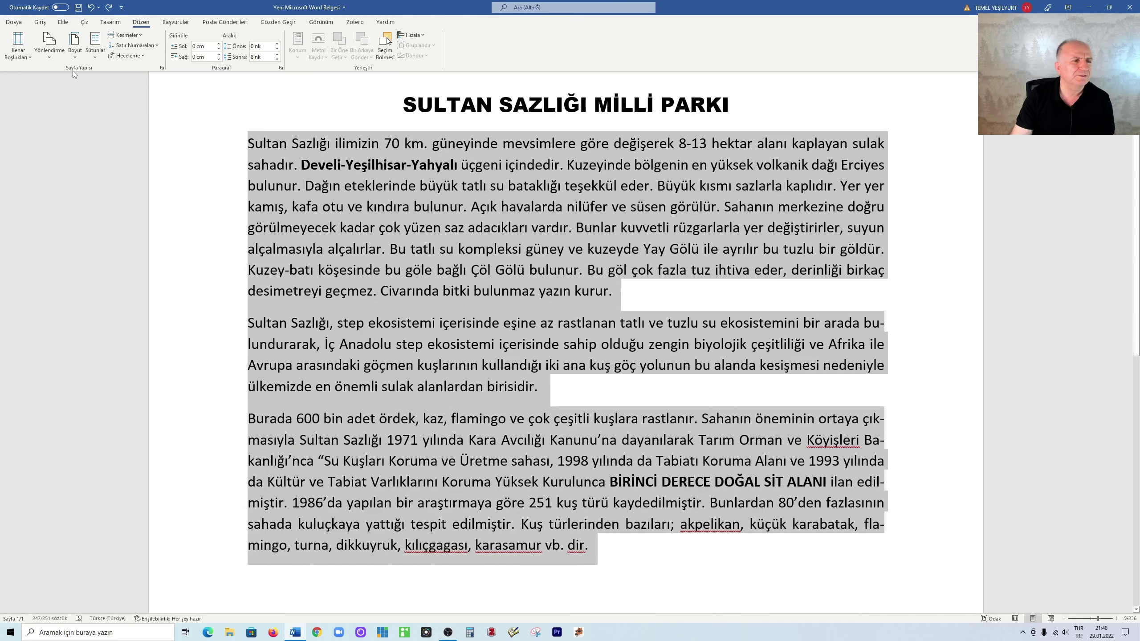
pyautogui.click(75, 58)
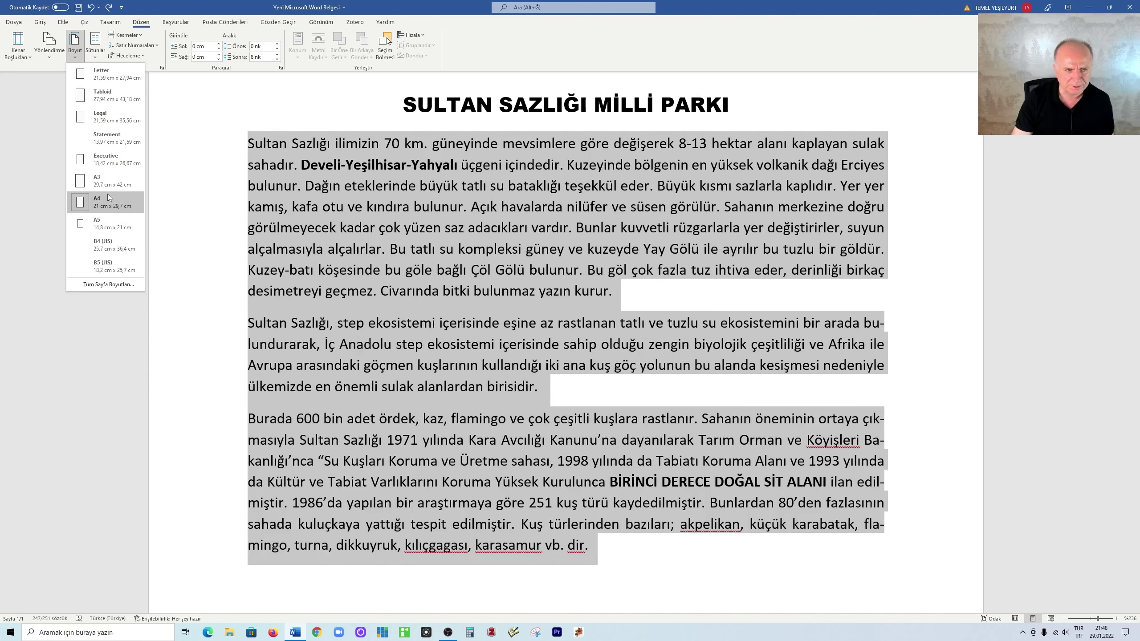
pyautogui.click(185, 124)
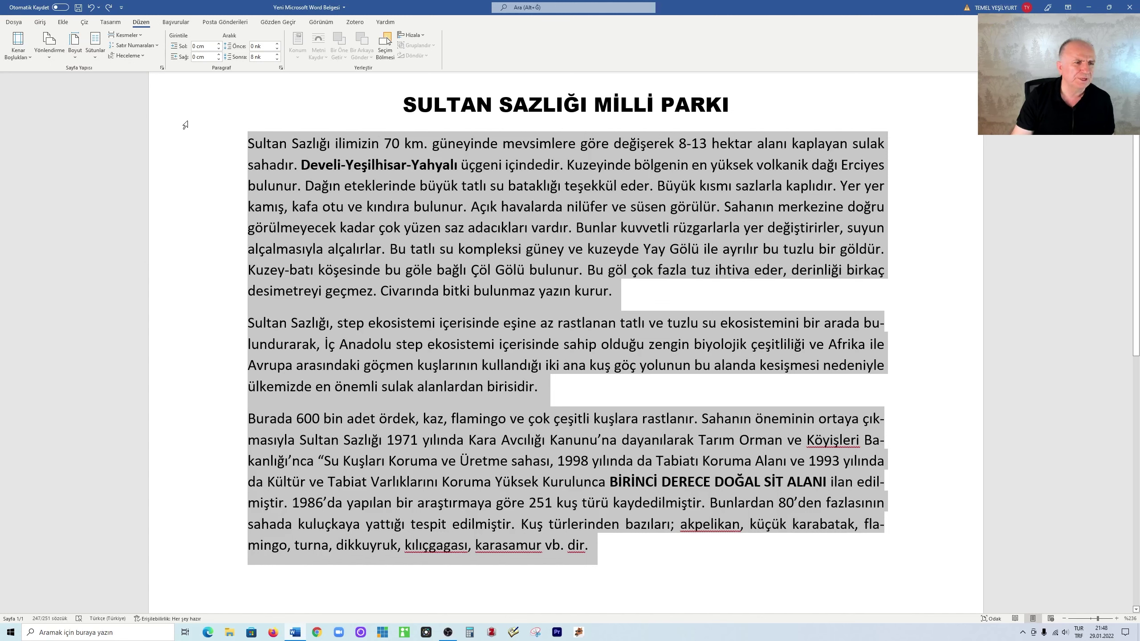
pyautogui.click(95, 56)
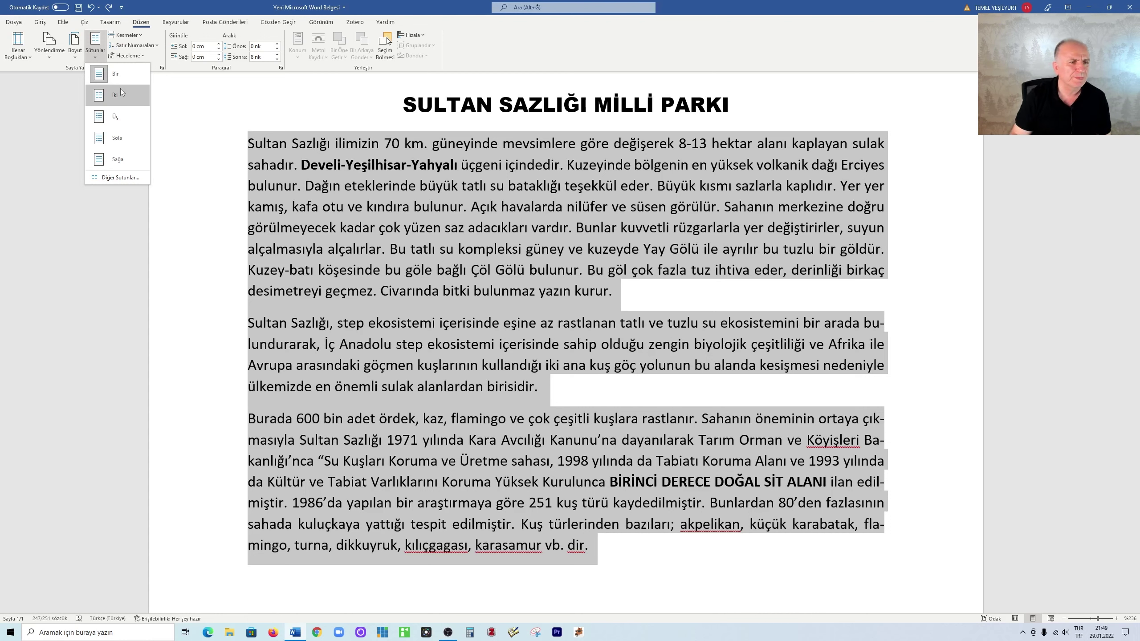
pyautogui.press('Escape')
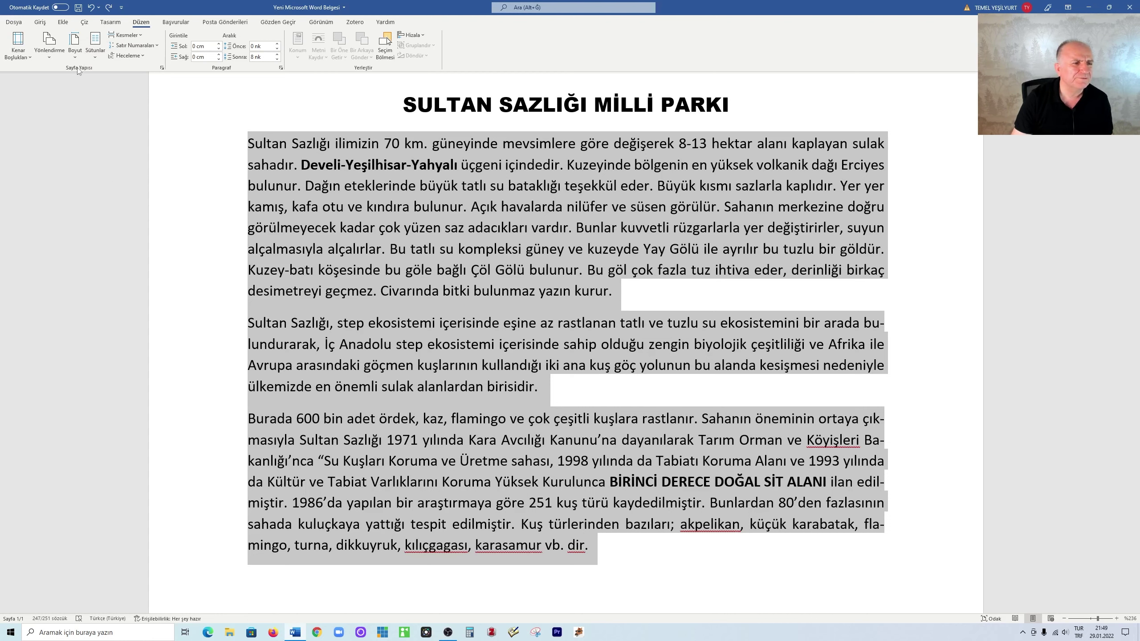
# Step: In Page Setup, moved aside to see the text, raise the top margin to 3,5 cm
pyautogui.click(162, 67)
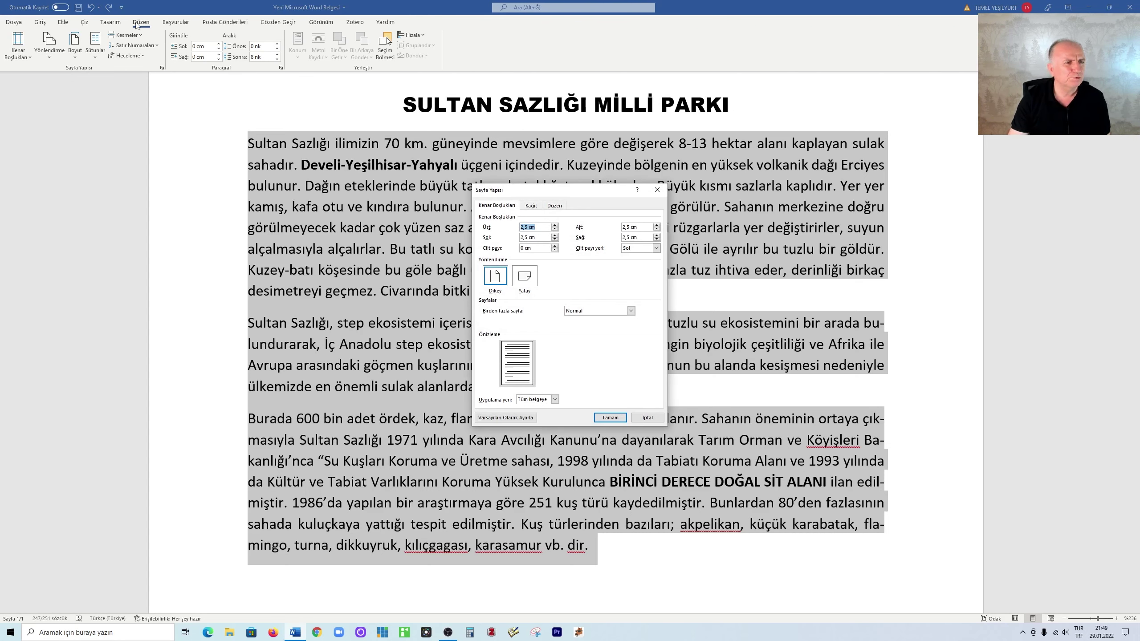
pyautogui.click(657, 190)
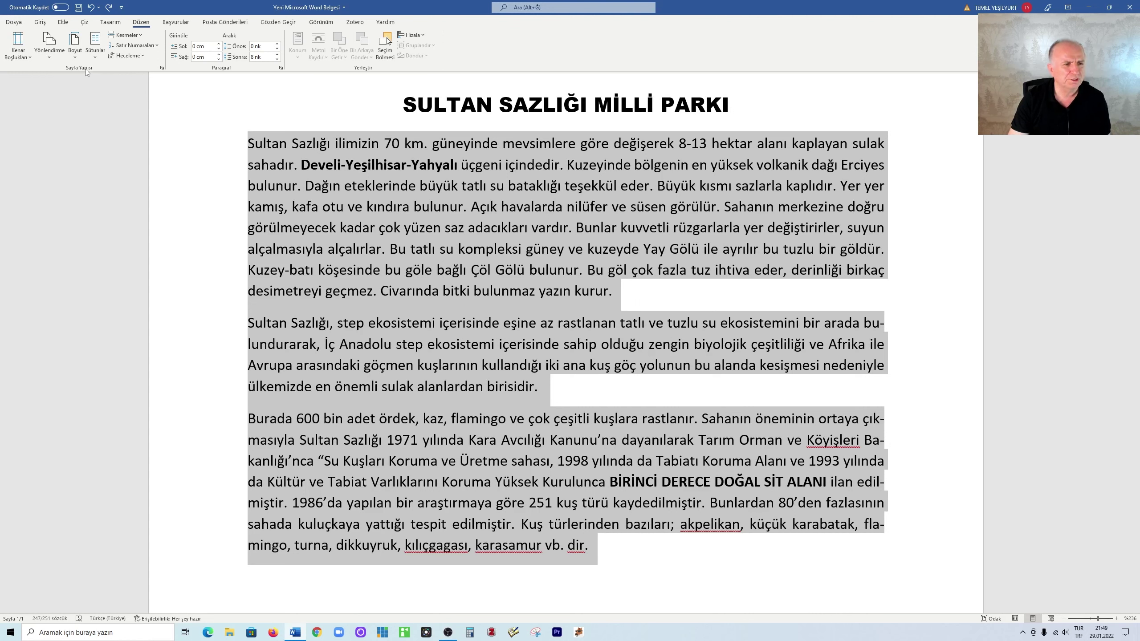
pyautogui.click(163, 68)
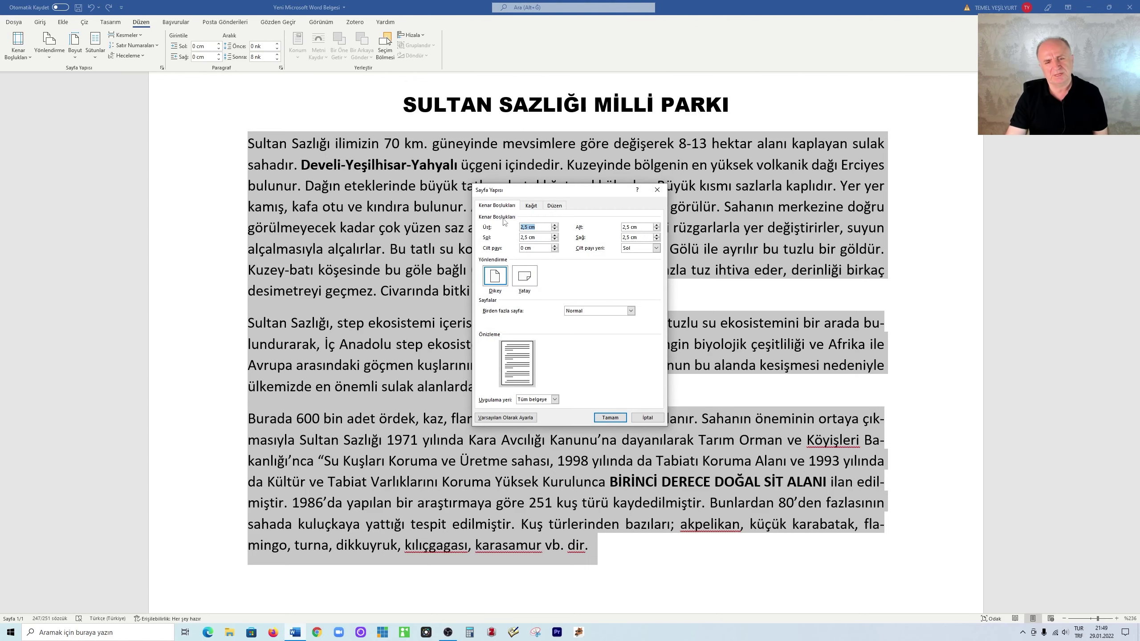
pyautogui.moveTo(575, 190); pyautogui.dragTo(219, 159)
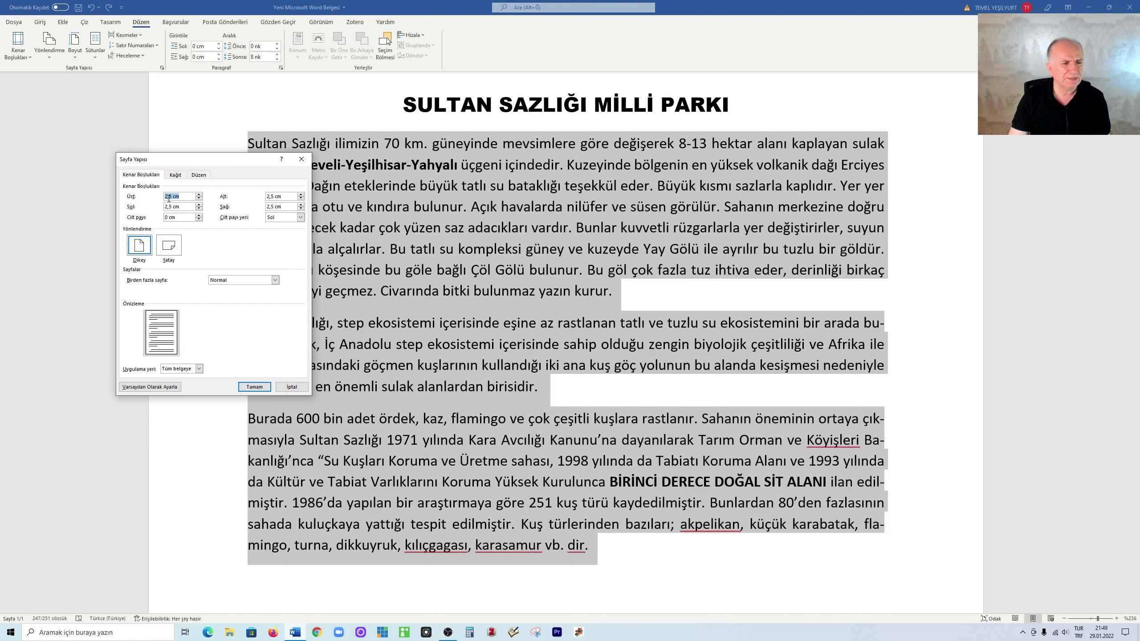
pyautogui.click(198, 195)
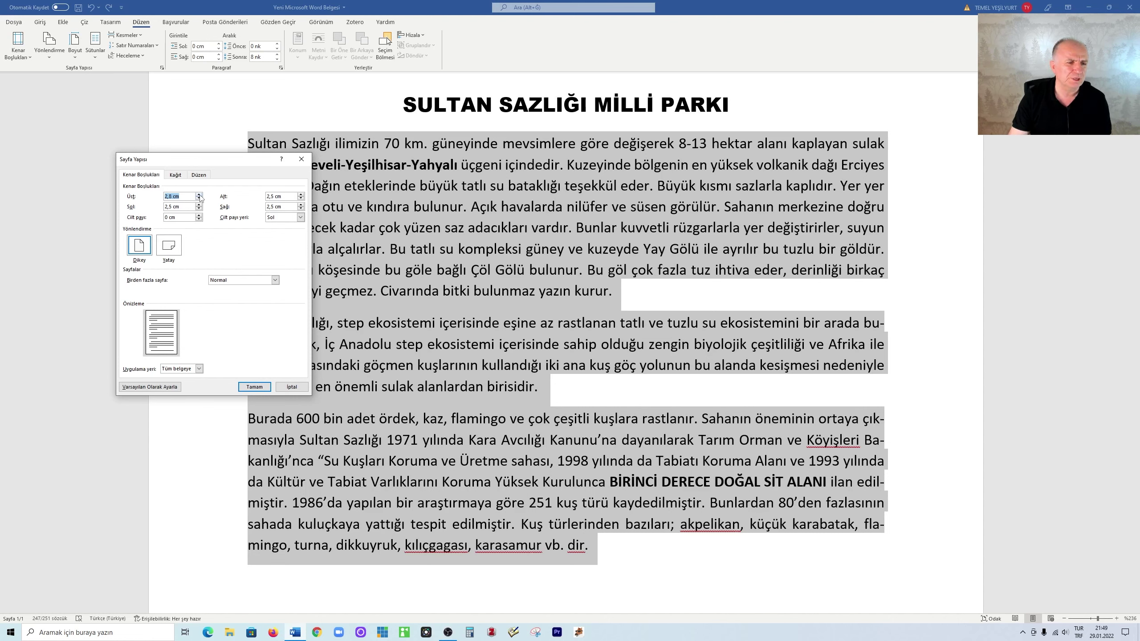
pyautogui.click(200, 195)
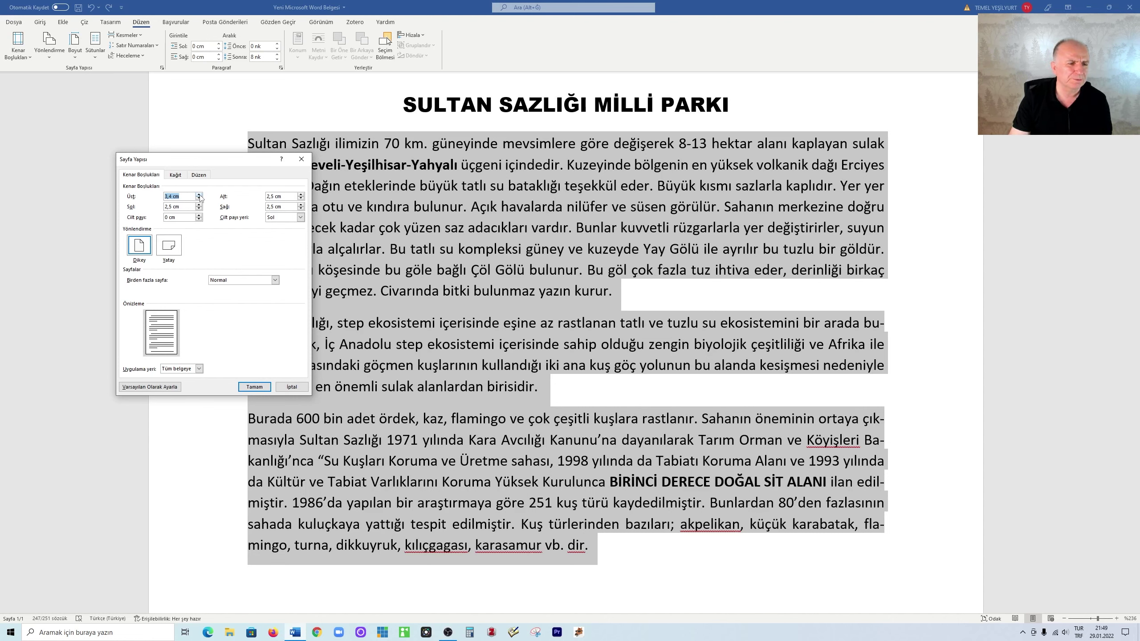
pyautogui.click(253, 386)
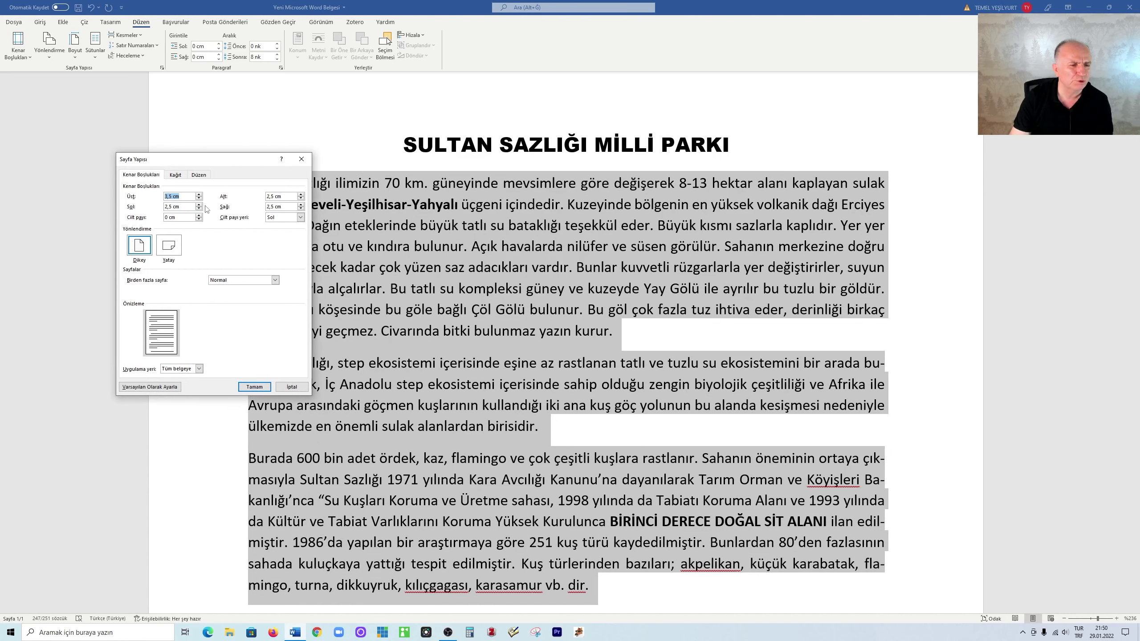
# Step: Raise the left margin to 4,5 cm
pyautogui.click(199, 205)
pyautogui.click(199, 204)
pyautogui.click(199, 204)
pyautogui.click(199, 204)
pyautogui.click(198, 204)
pyautogui.click(199, 204)
# Step: Set the bottom and right margins to 3 cm each and apply the new margins
pyautogui.click(300, 194)
pyautogui.click(301, 195)
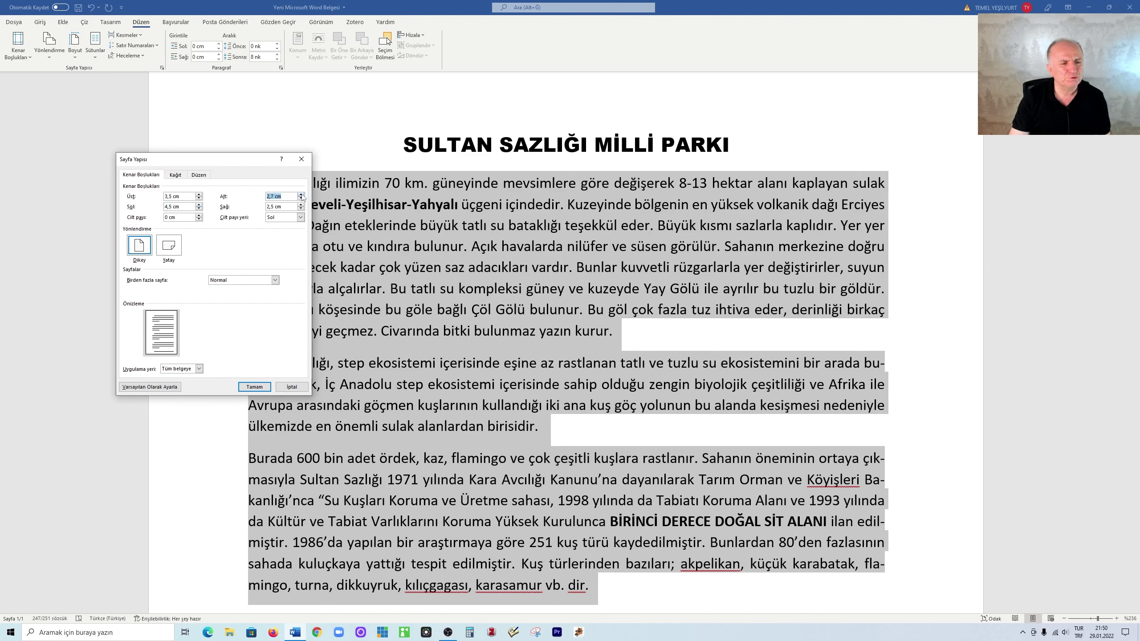
pyautogui.click(300, 196)
pyautogui.click(300, 196)
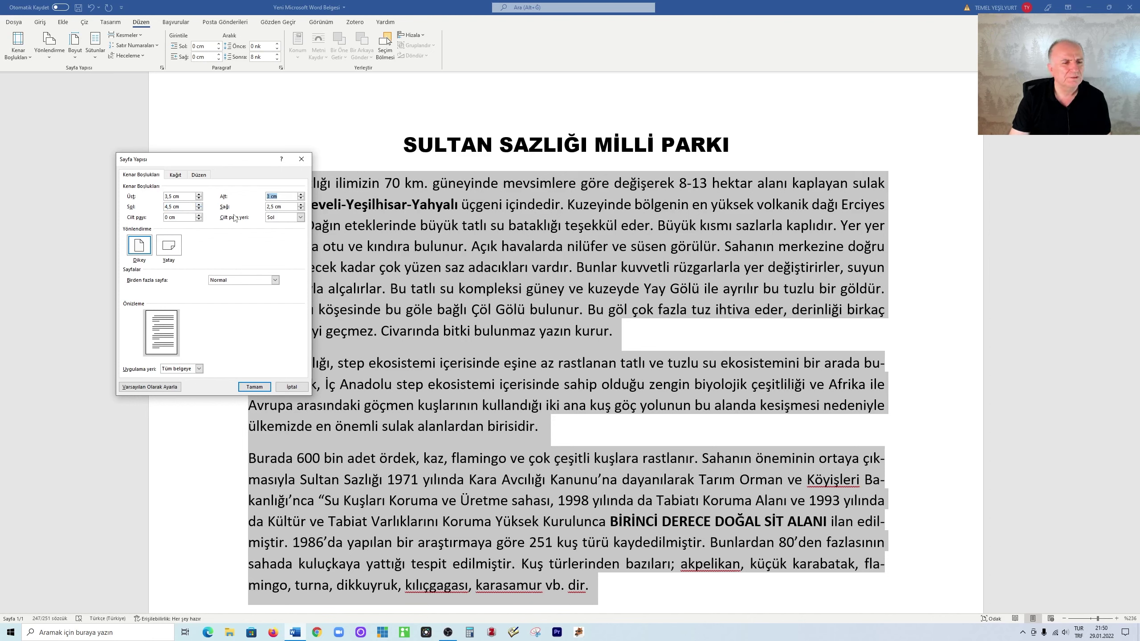
pyautogui.click(301, 204)
pyautogui.click(301, 204)
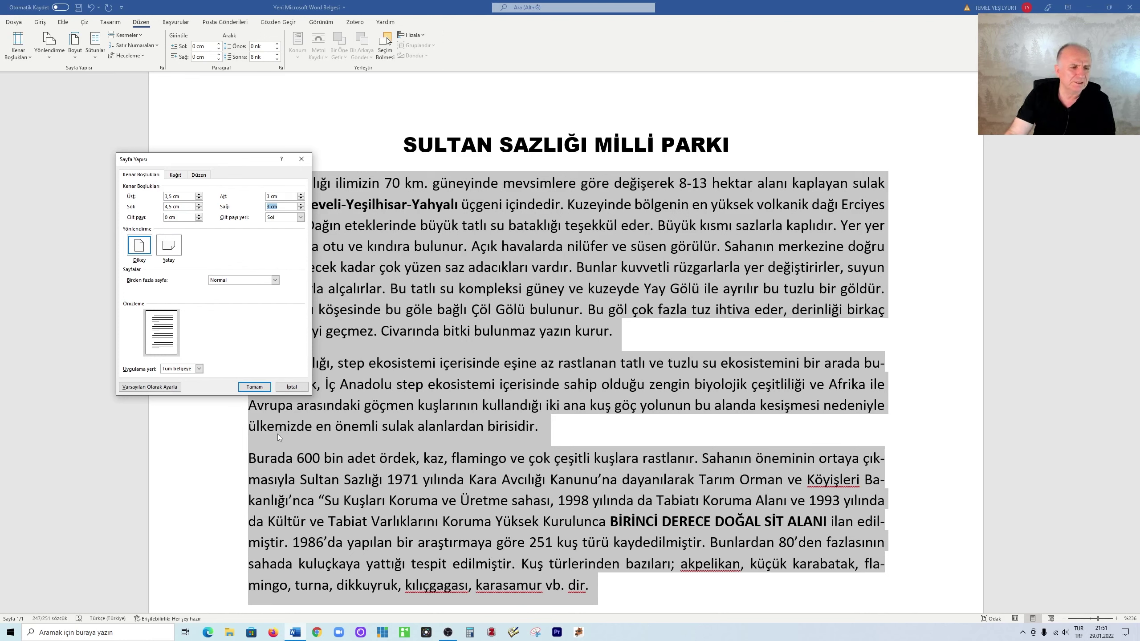
pyautogui.click(254, 388)
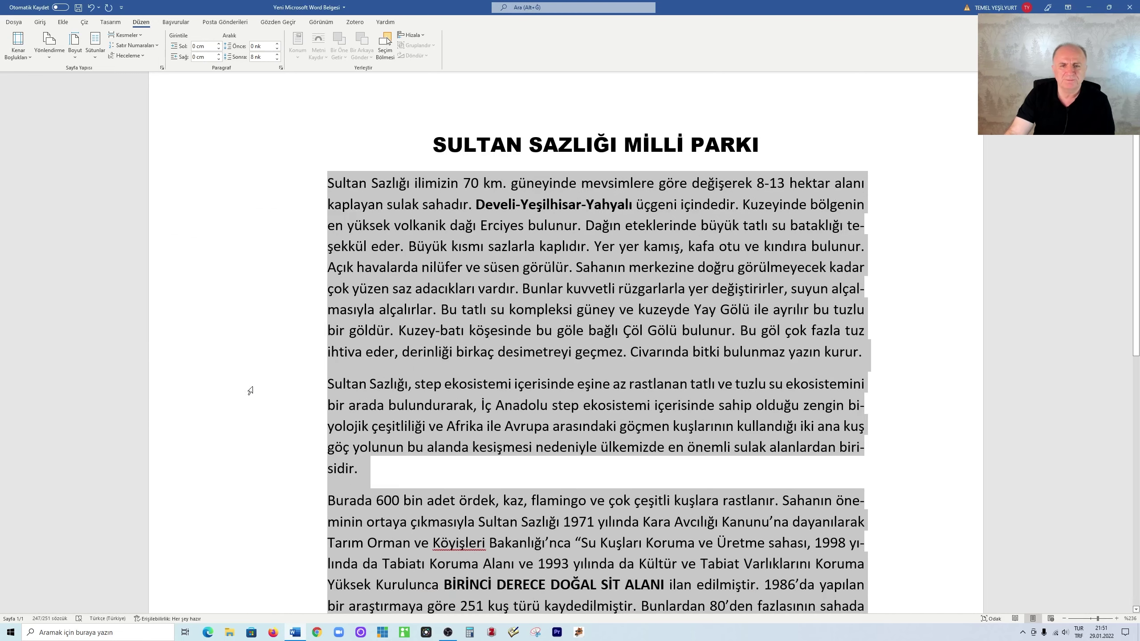
pyautogui.click(649, 352)
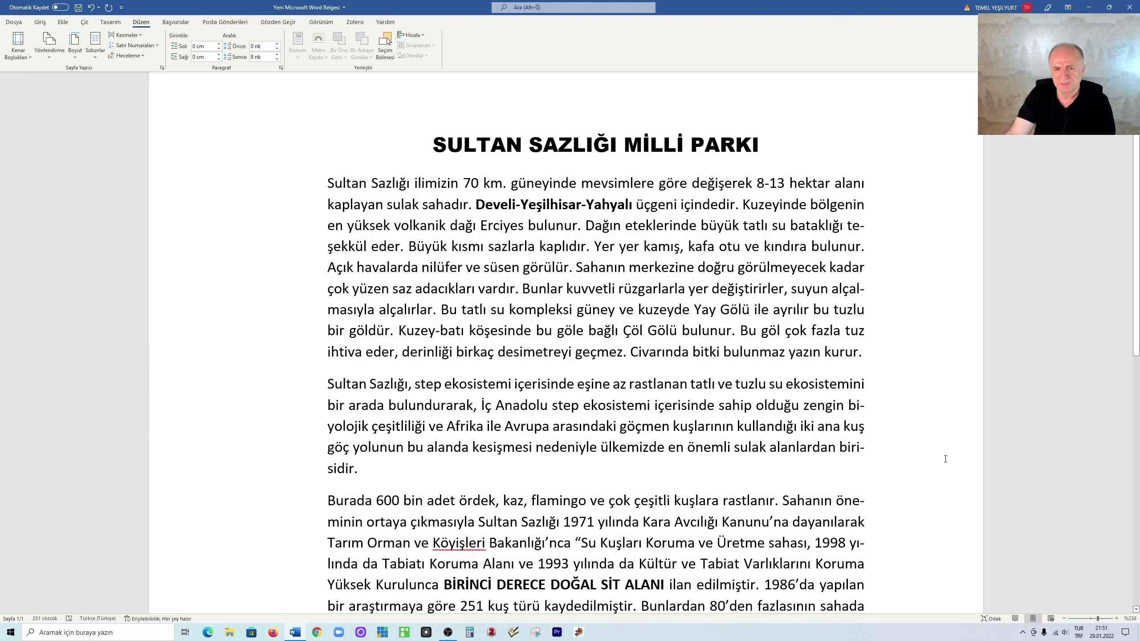
pyautogui.scroll(-2, 938, 463)
pyautogui.scroll(-3, 938, 464)
pyautogui.scroll(6, 447, 261)
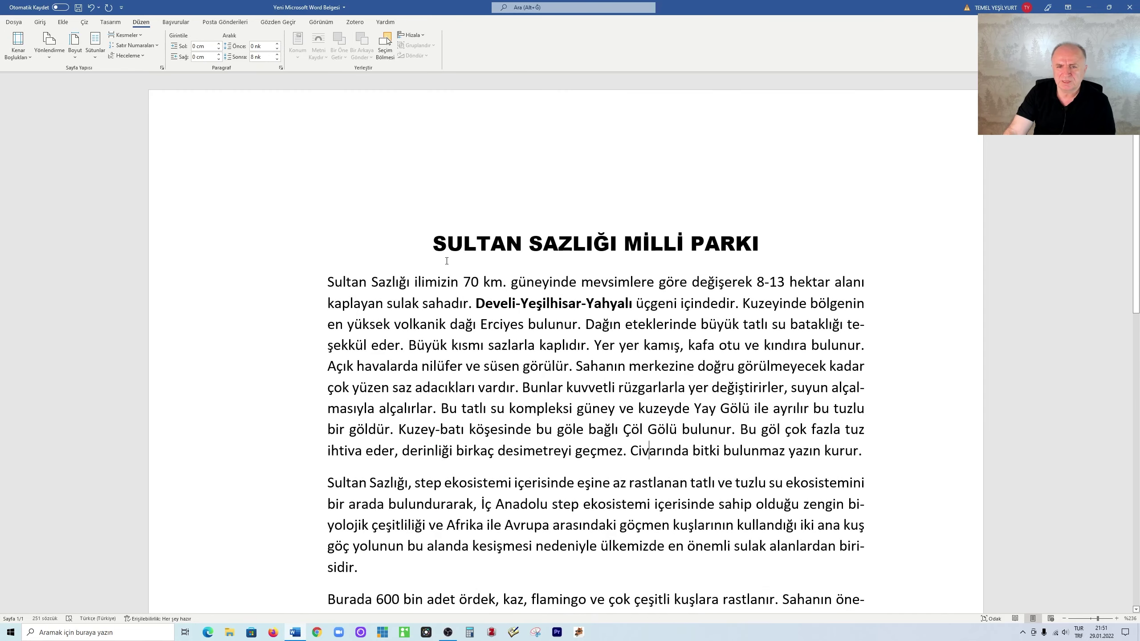
pyautogui.scroll(-1, 928, 307)
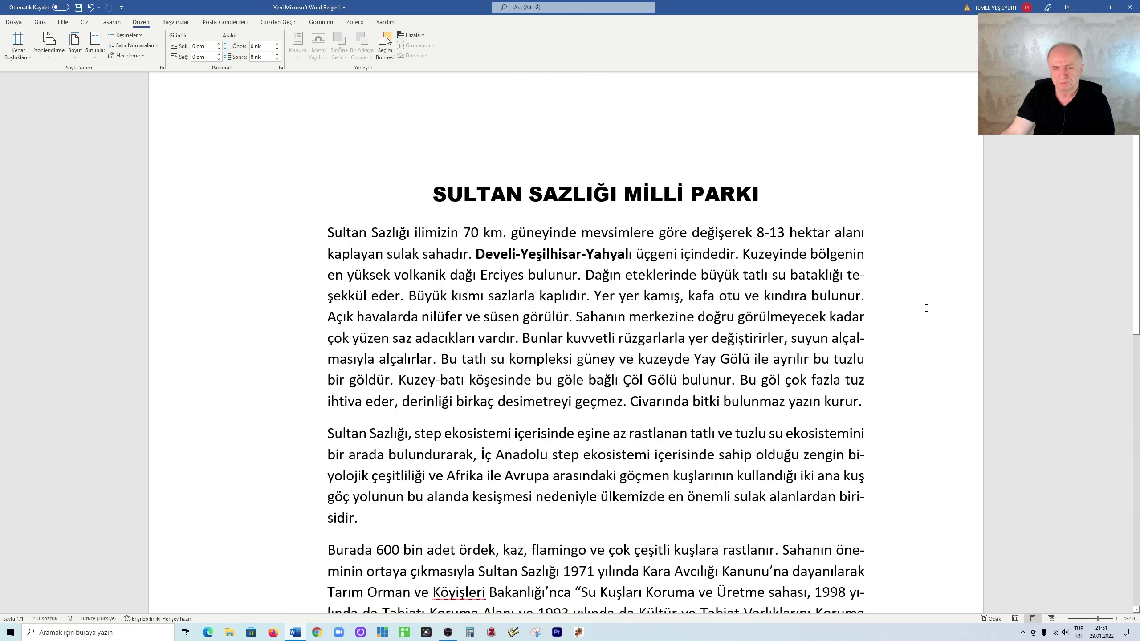
pyautogui.scroll(-1, 942, 300)
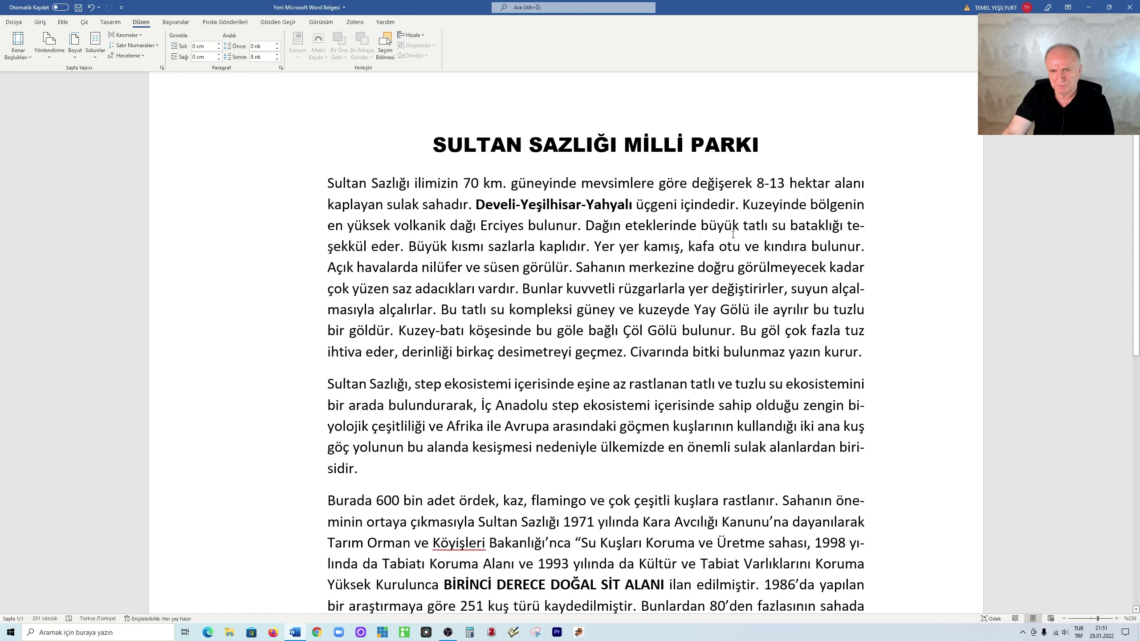
pyautogui.scroll(-3, 862, 284)
pyautogui.scroll(-1, 852, 315)
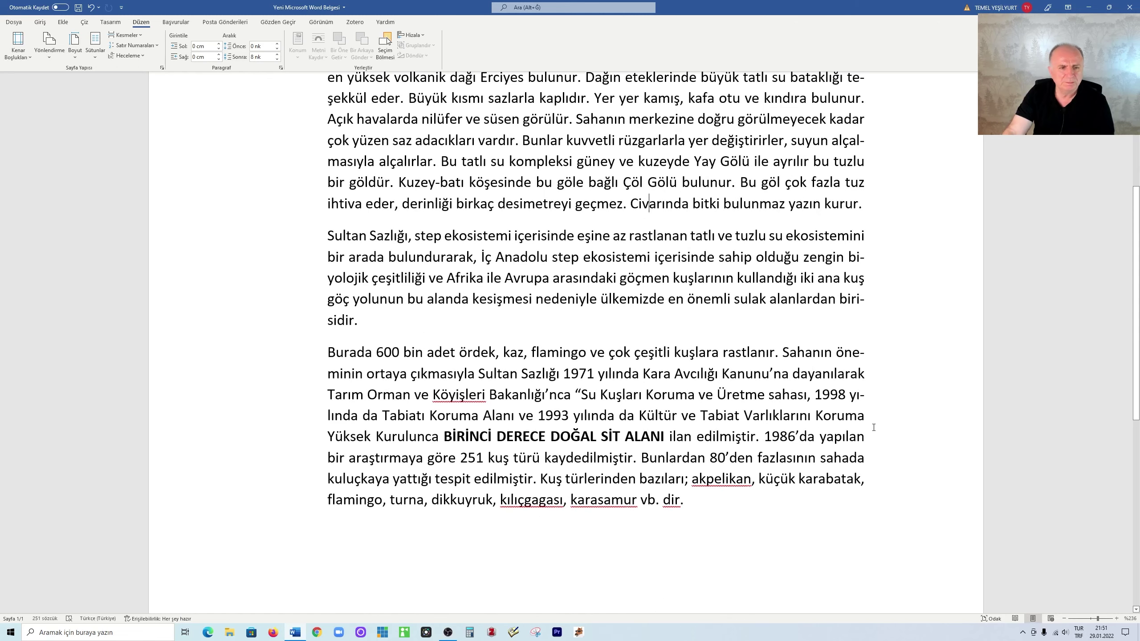
pyautogui.scroll(4, 839, 350)
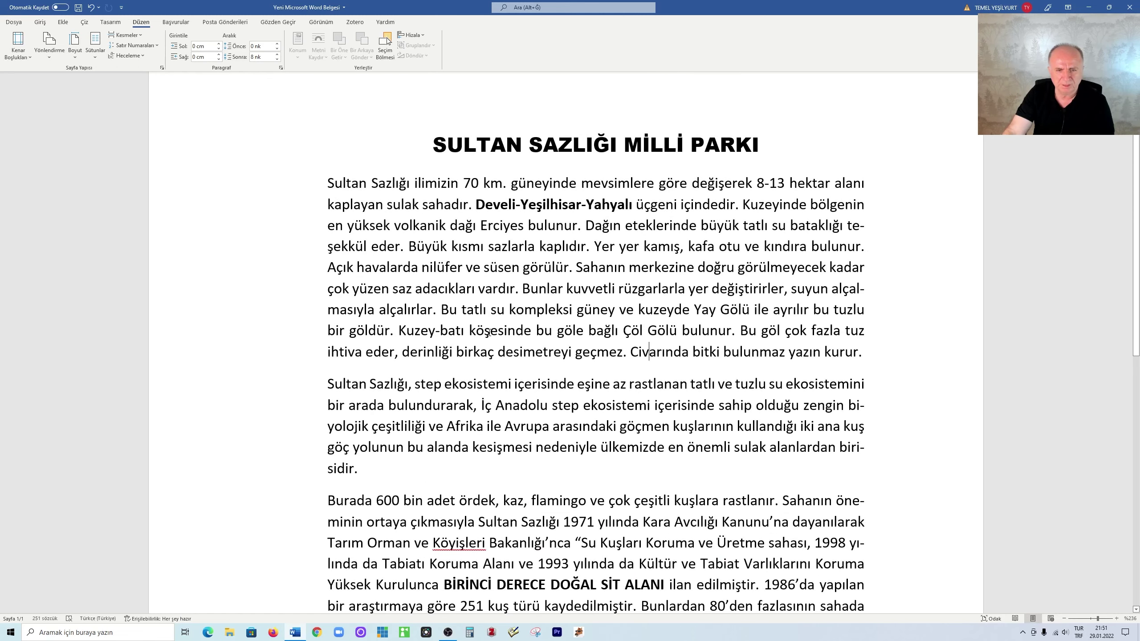
pyautogui.scroll(-3, 894, 399)
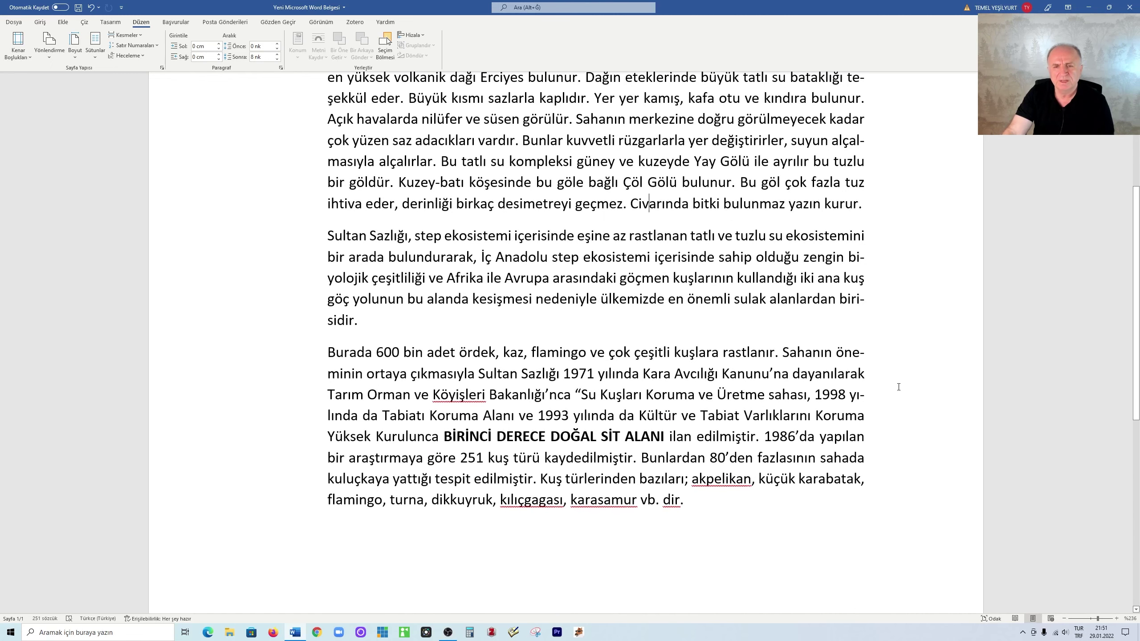
pyautogui.scroll(3, 898, 386)
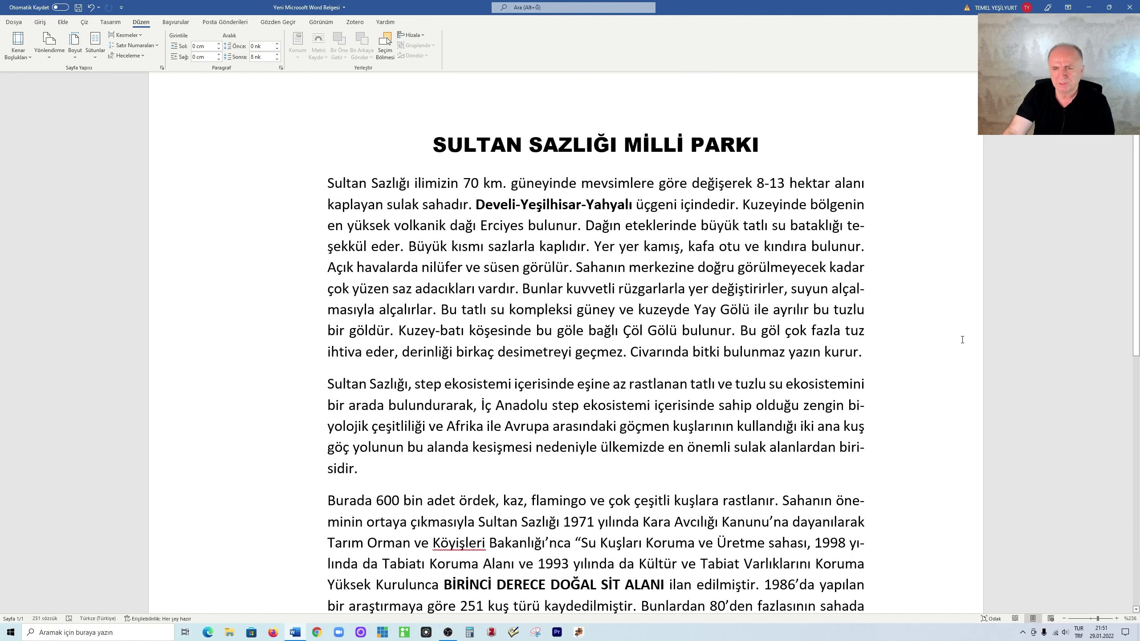